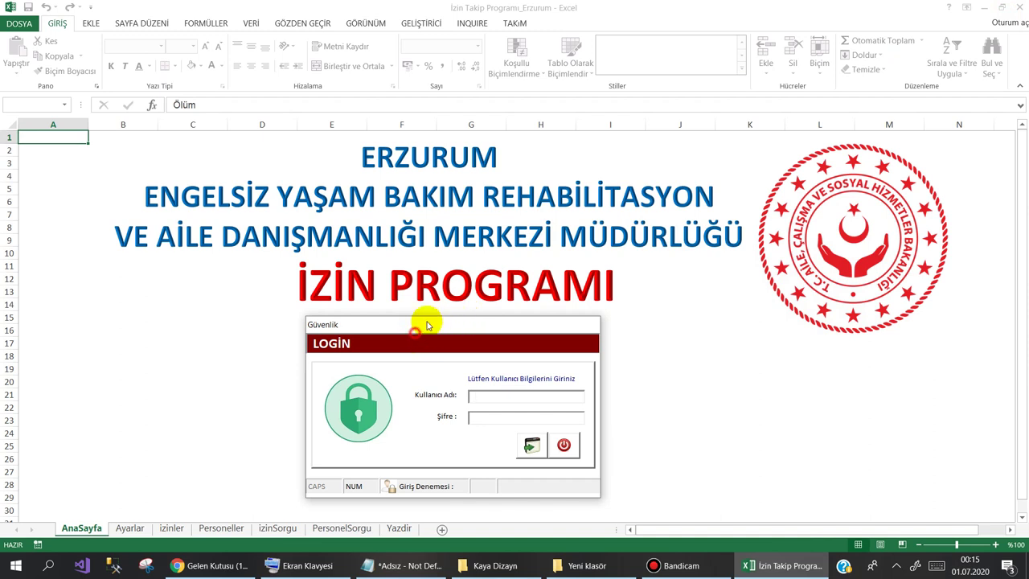
# - Log in with the username and password, open the program, and position the empty Personel Listesi window
pyautogui.moveTo(396, 328)
pyautogui.mouseDown()
pyautogui.moveTo(511, 256)
pyautogui.moveTo(396, 321)
pyautogui.mouseUp()
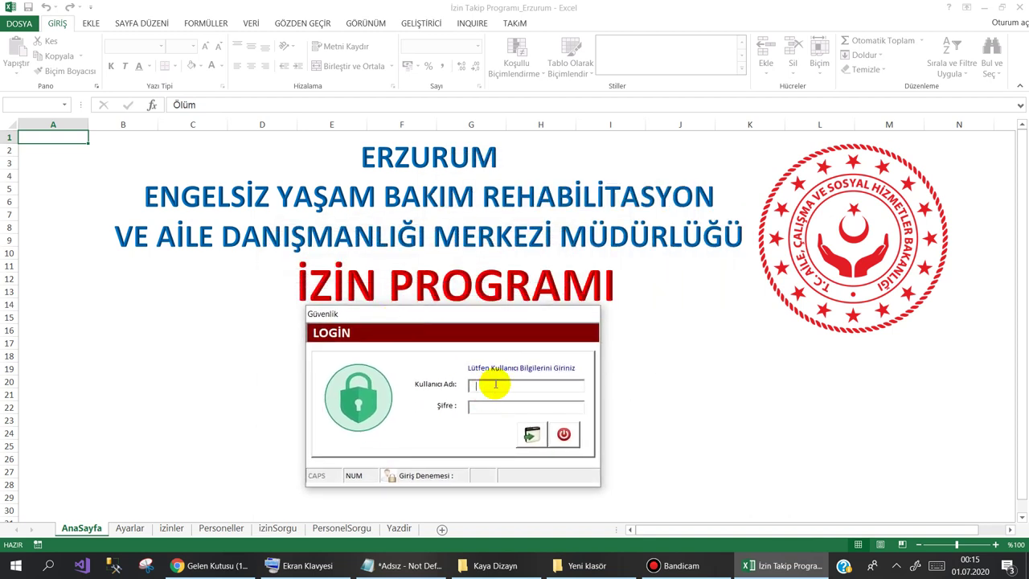
pyautogui.write('Mustafa')
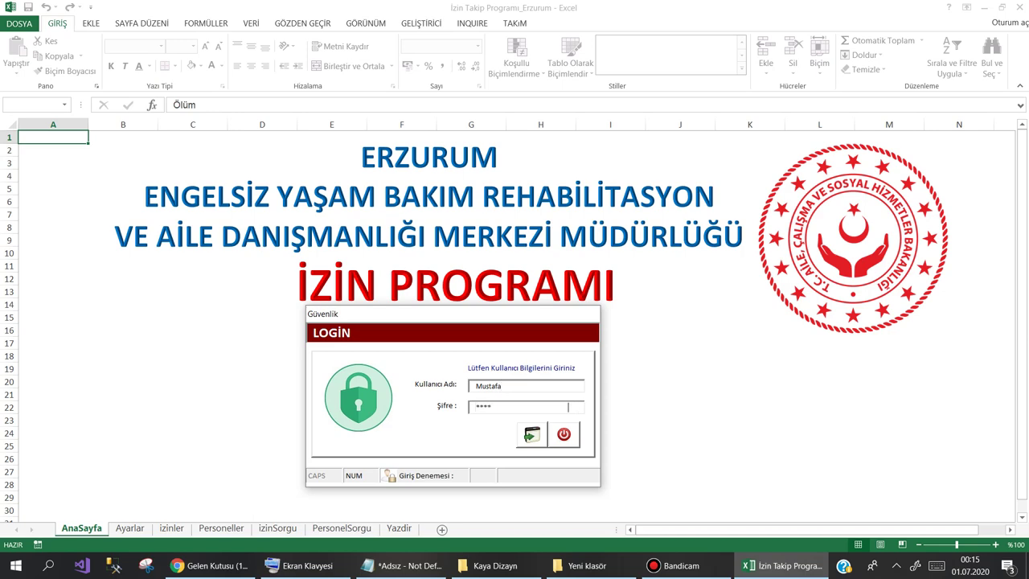
pyautogui.press('Return')
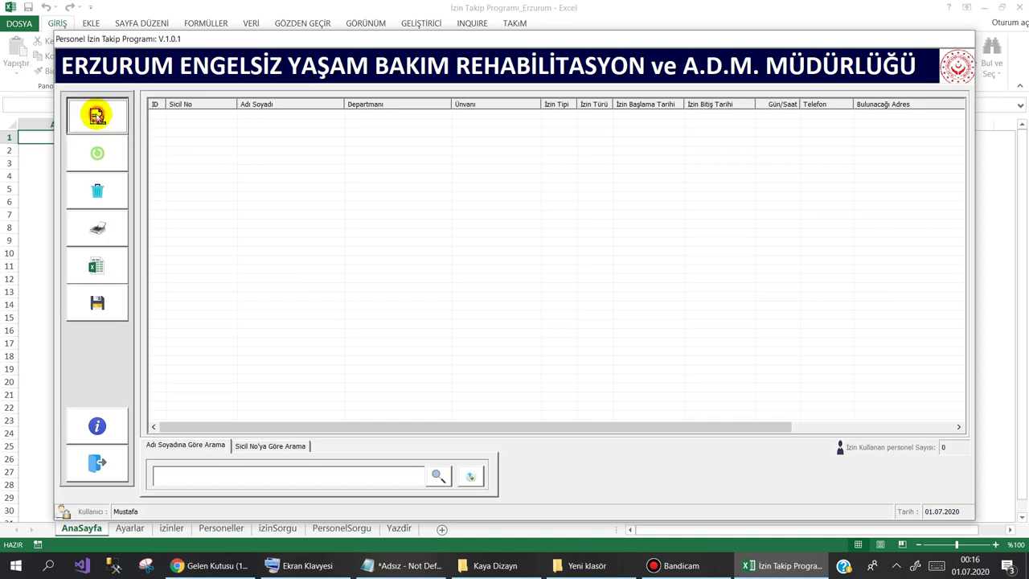
pyautogui.click(96, 115)
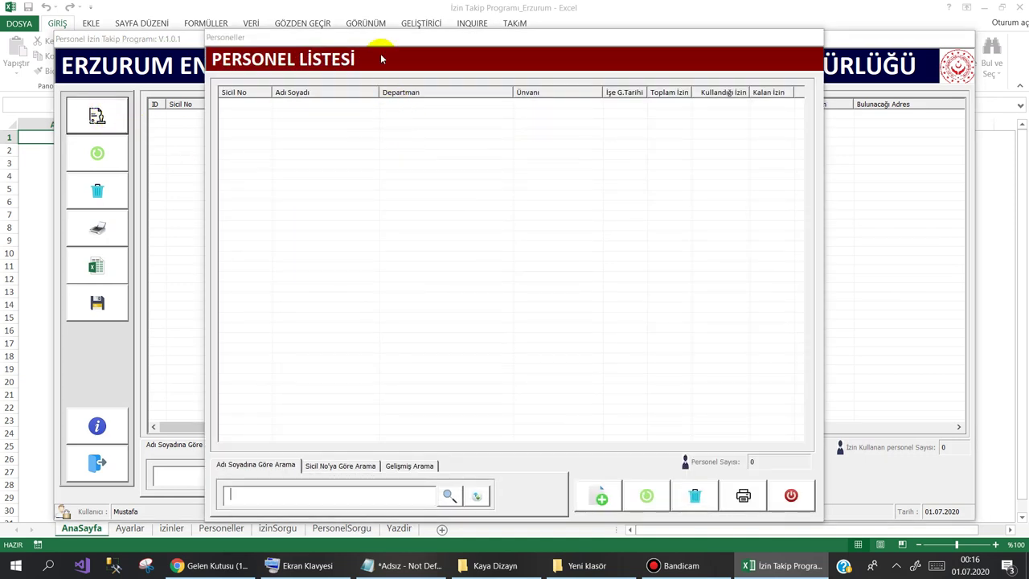
pyautogui.moveTo(379, 42); pyautogui.dragTo(423, 30)
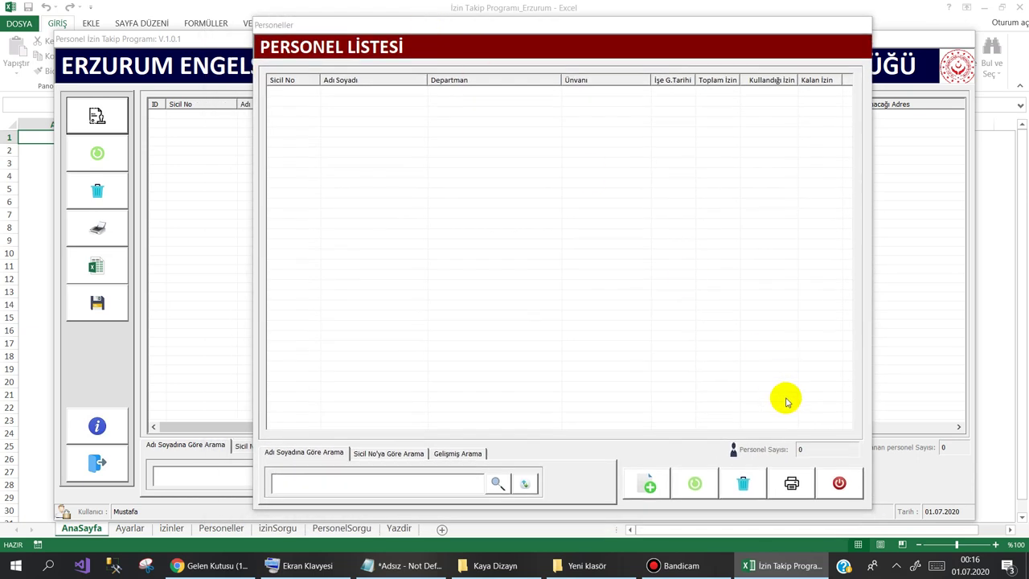
# - Save a Müdür in Yazı İşleri Müdürlüğü, started 01.07.2010, with 190 leave days and 170 used
pyautogui.click(625, 482)
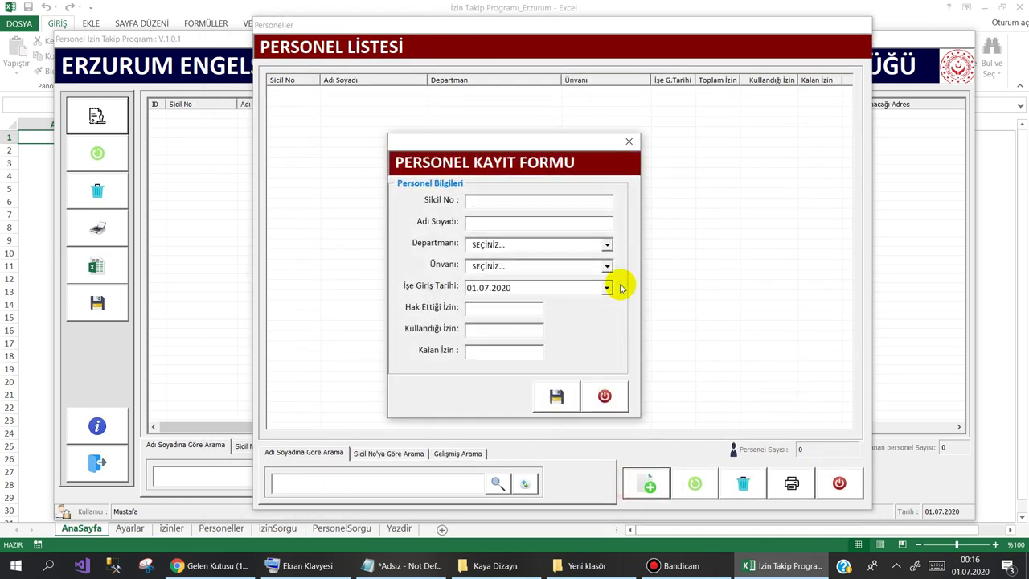
pyautogui.write('123412')
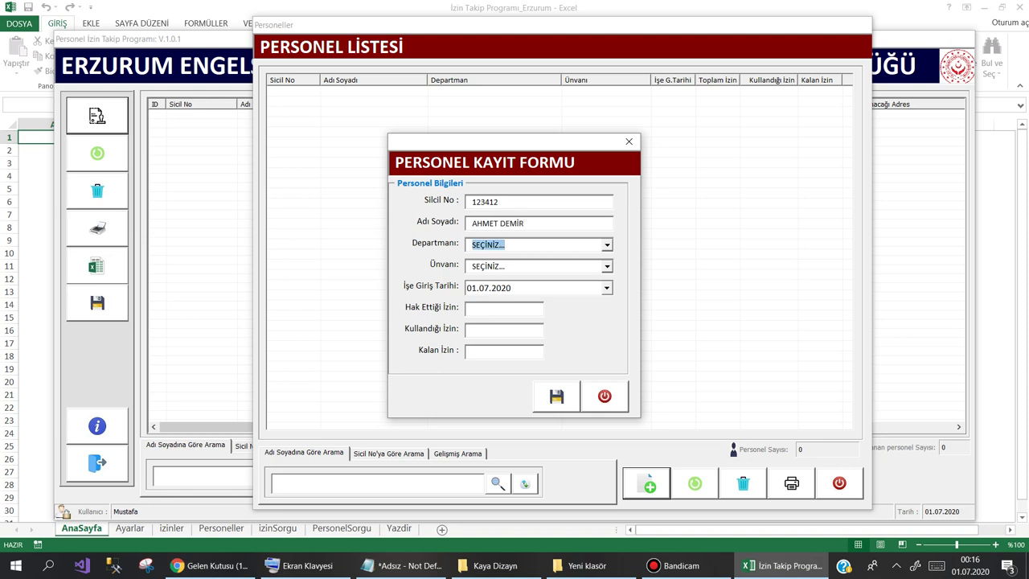
pyautogui.press('Down')
pyautogui.press('Tab')
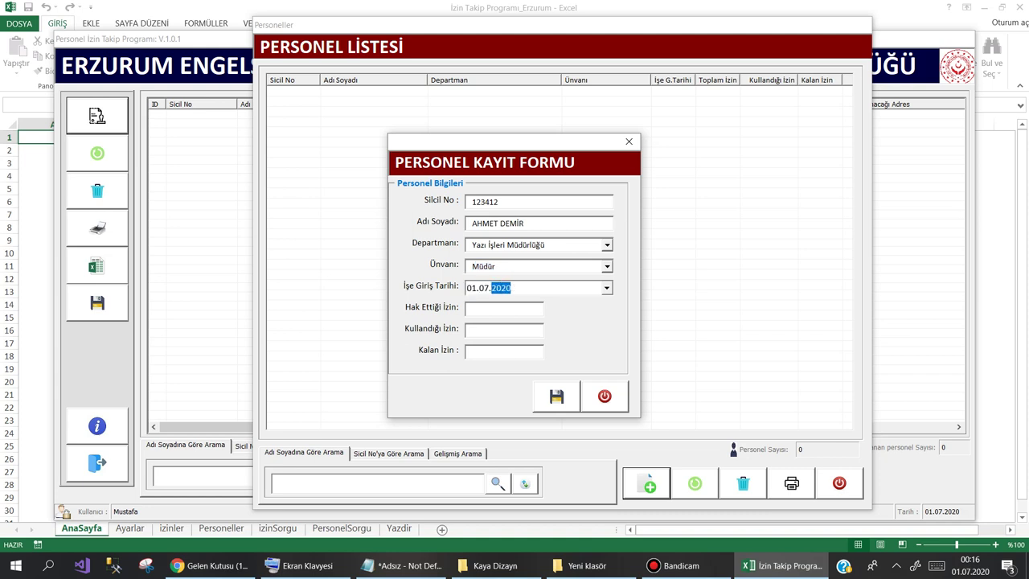
pyautogui.write('201')
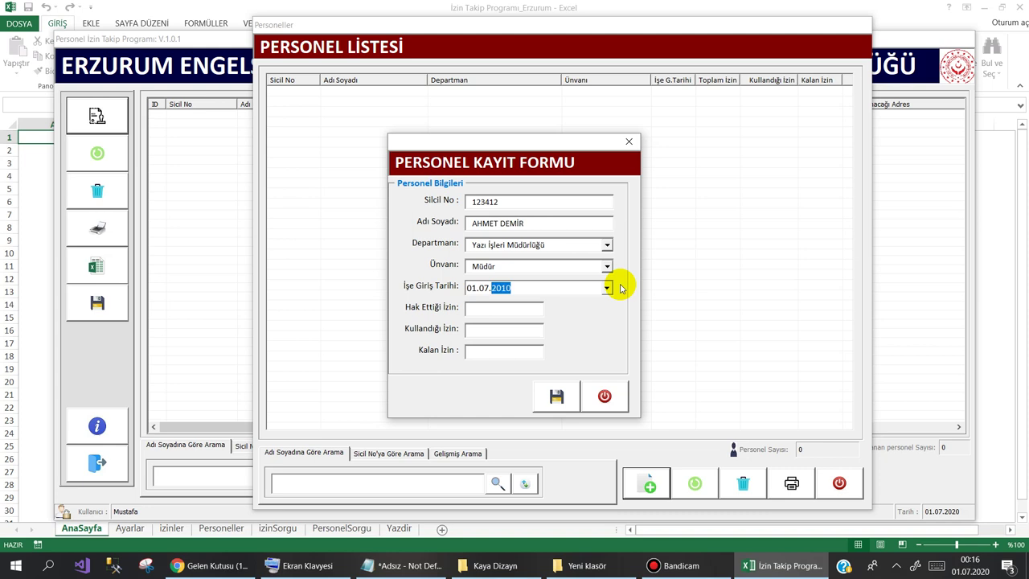
pyautogui.write('170')
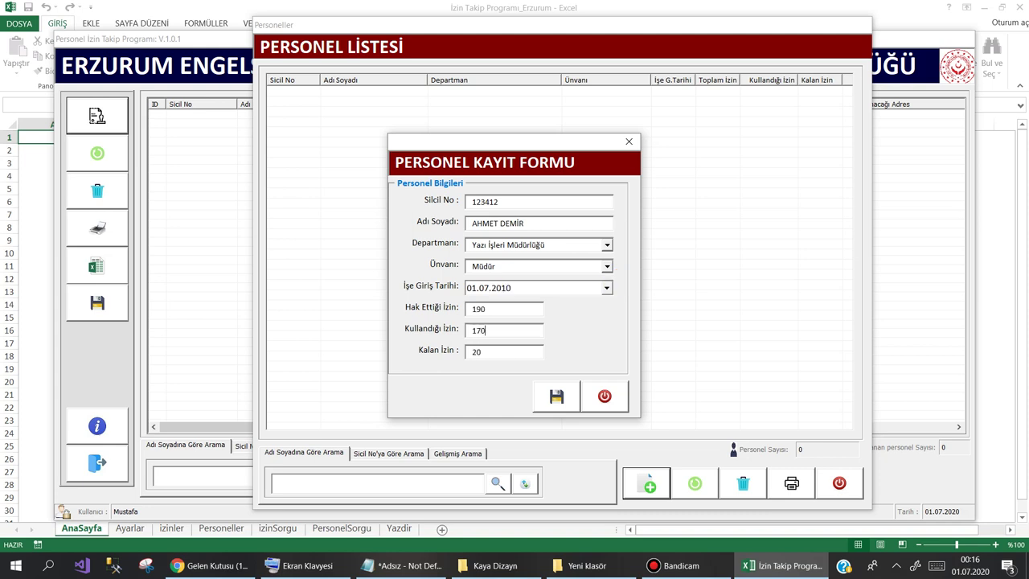
pyautogui.click(557, 396)
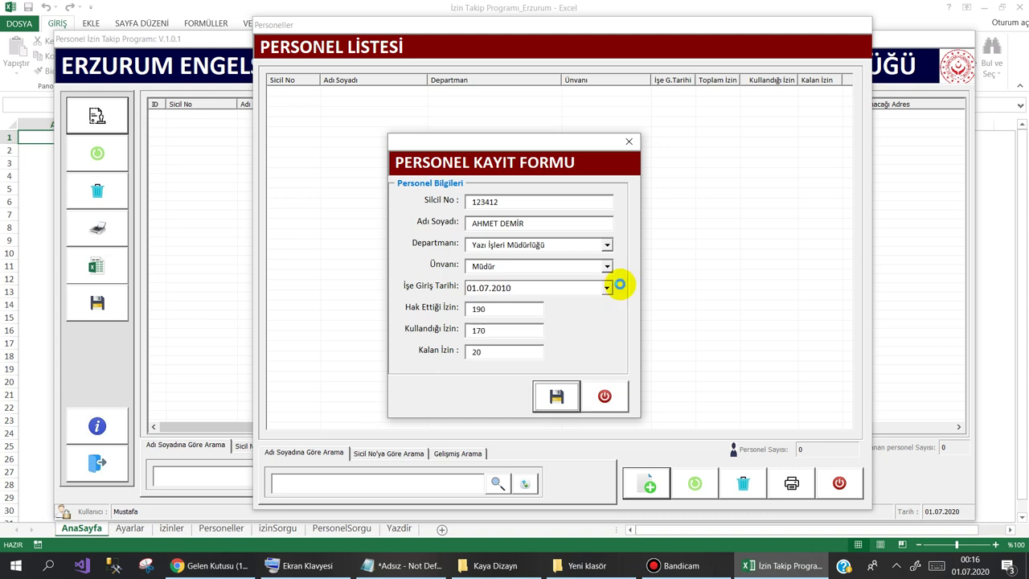
pyautogui.press('Return')
pyautogui.press('Return')
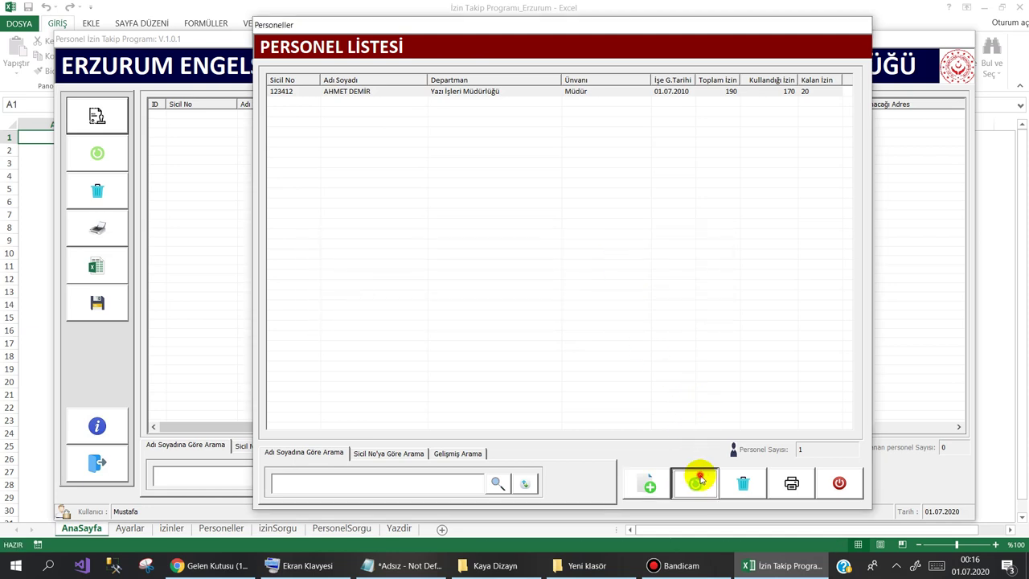
# - Try updating and deleting the employee record, cancelling both so the record stays
pyautogui.click(694, 481)
pyautogui.press('Escape')
pyautogui.click(741, 481)
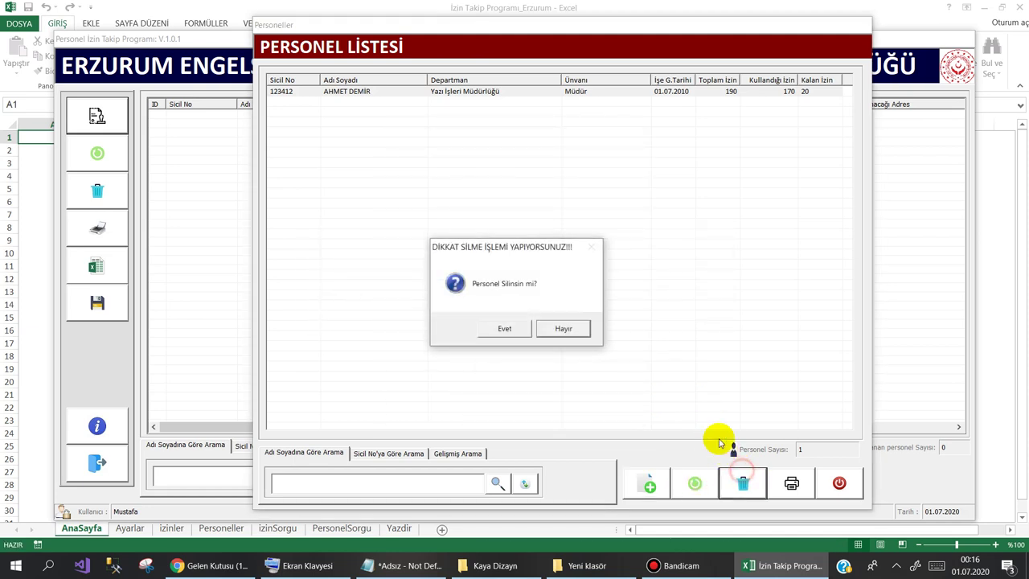
pyautogui.click(569, 326)
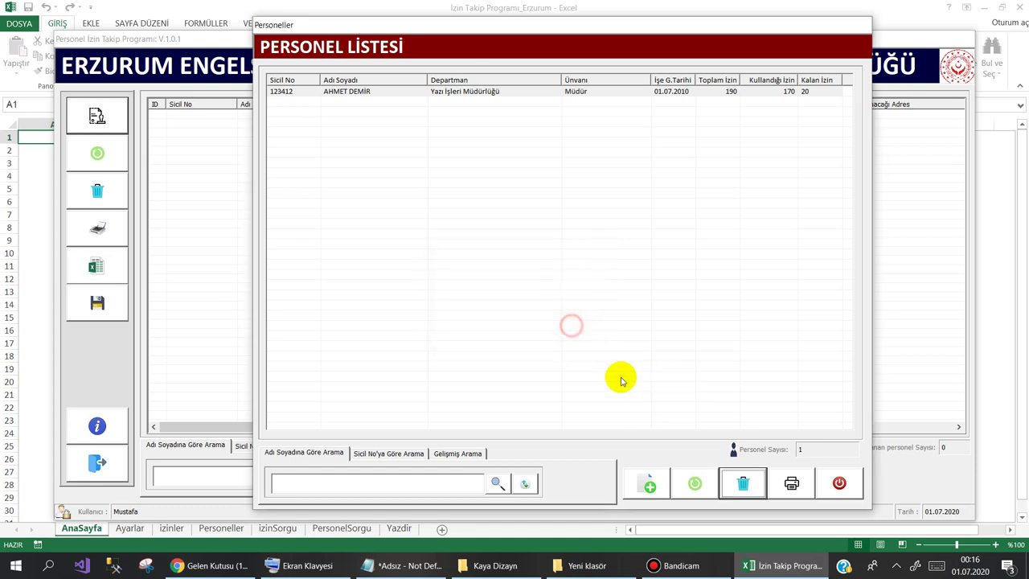
# - Print the personnel list, then search for the employee by a partial name
pyautogui.click(791, 482)
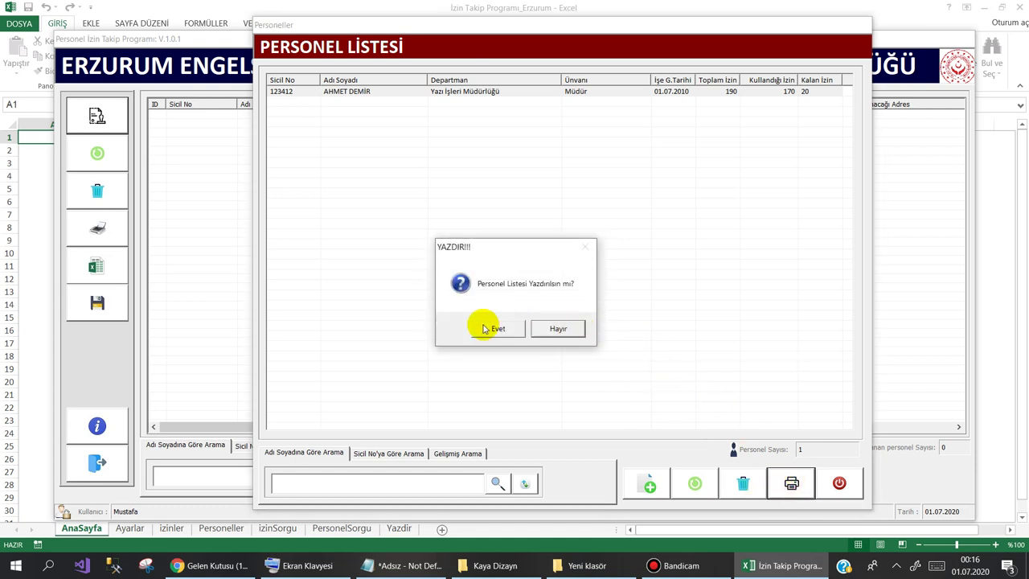
pyautogui.click(559, 329)
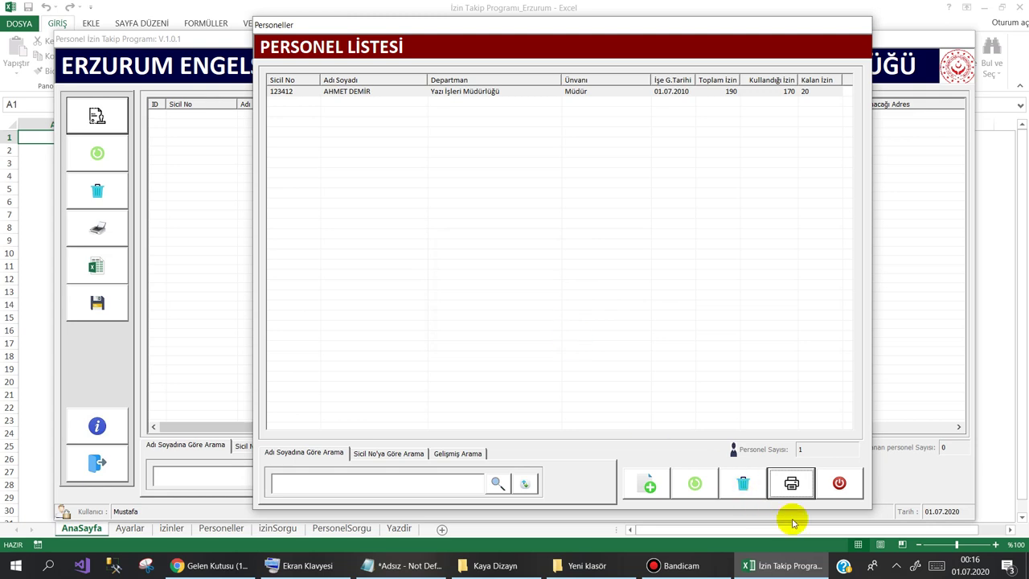
pyautogui.click(320, 487)
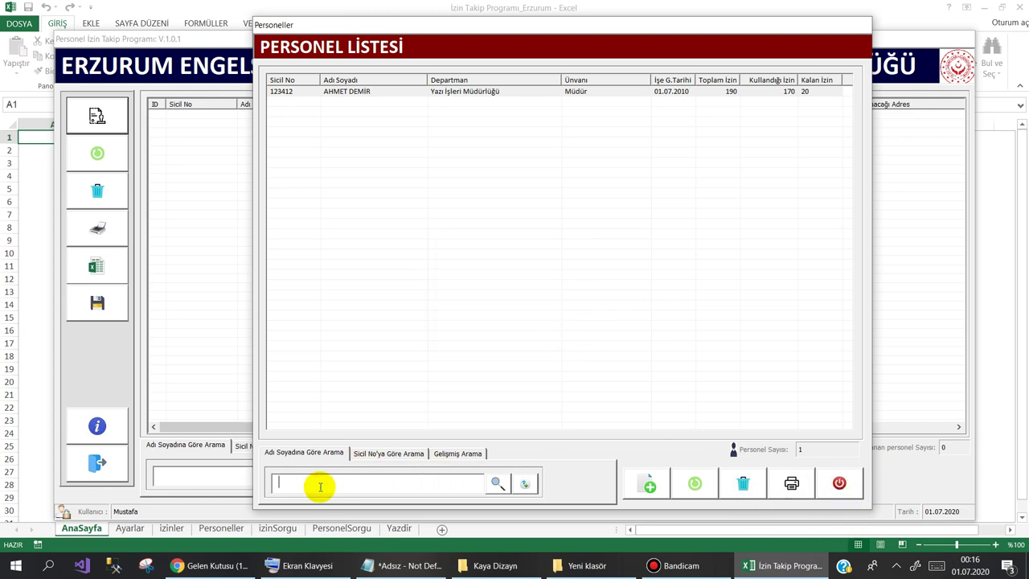
pyautogui.write('AHME')
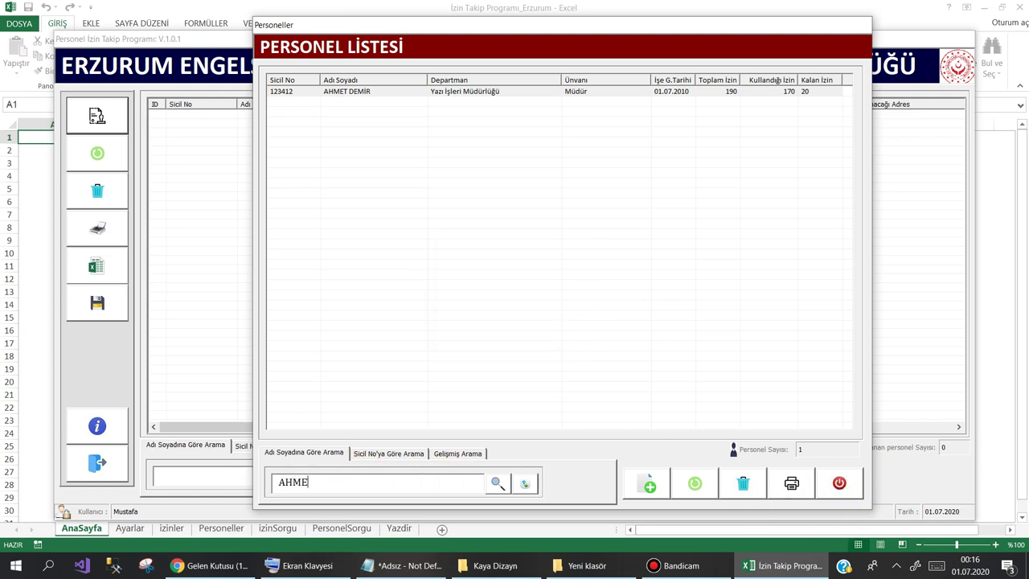
pyautogui.write('T')
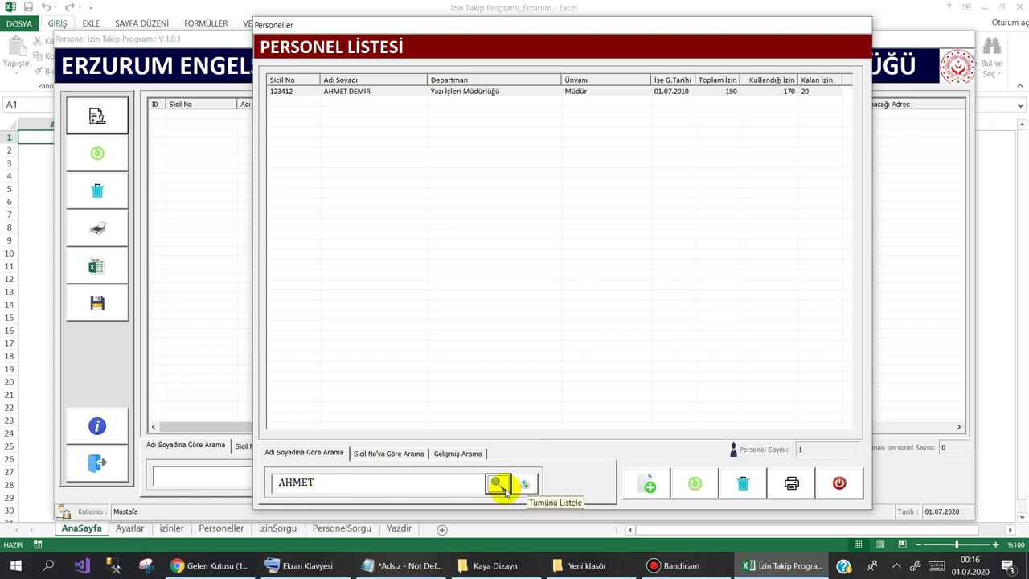
# - Reopen Personel Listesi and double-click the employee to get their İzin Giriş Formu with 20 days remaining
pyautogui.click(841, 479)
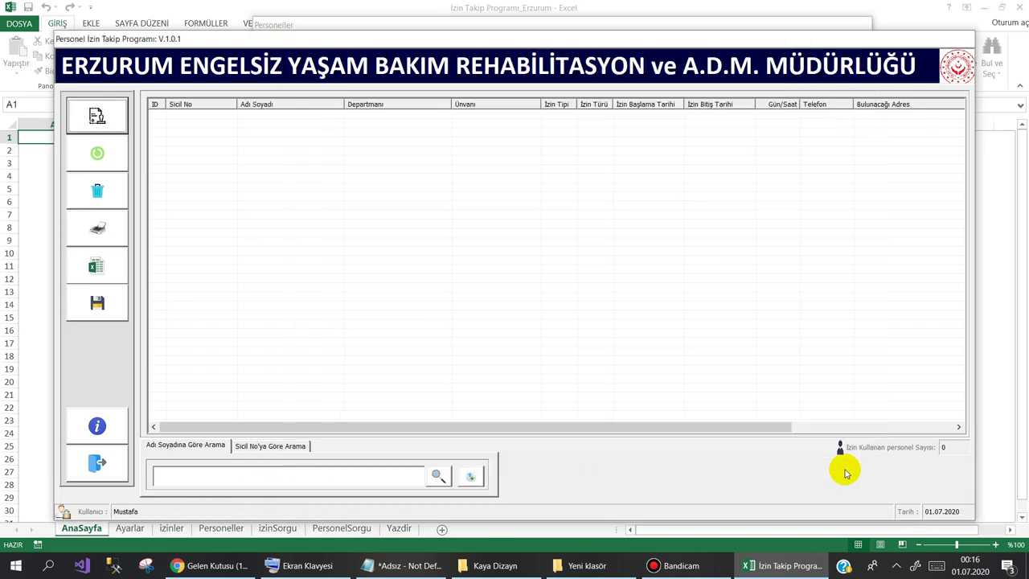
pyautogui.click(95, 119)
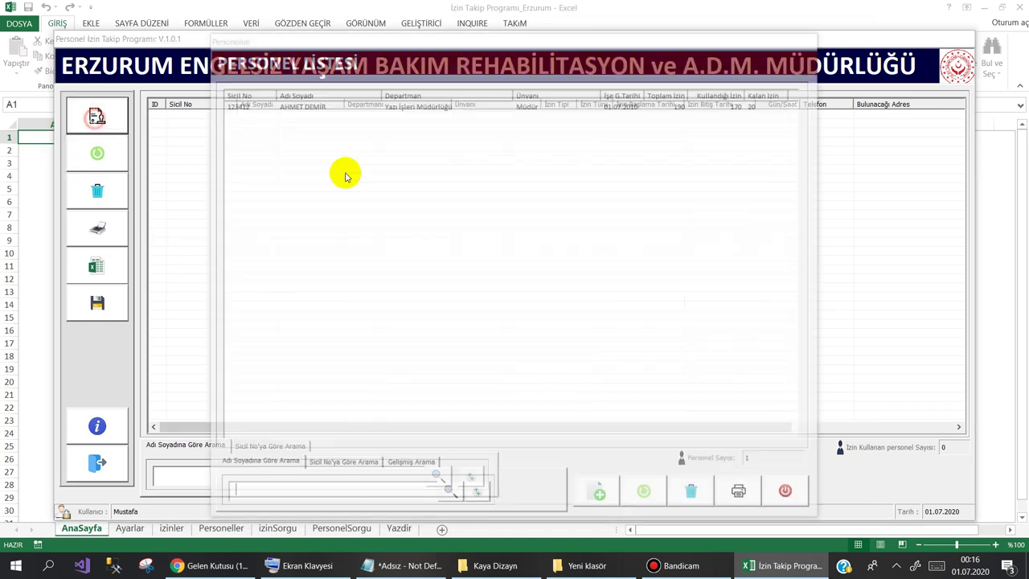
pyautogui.click(519, 103)
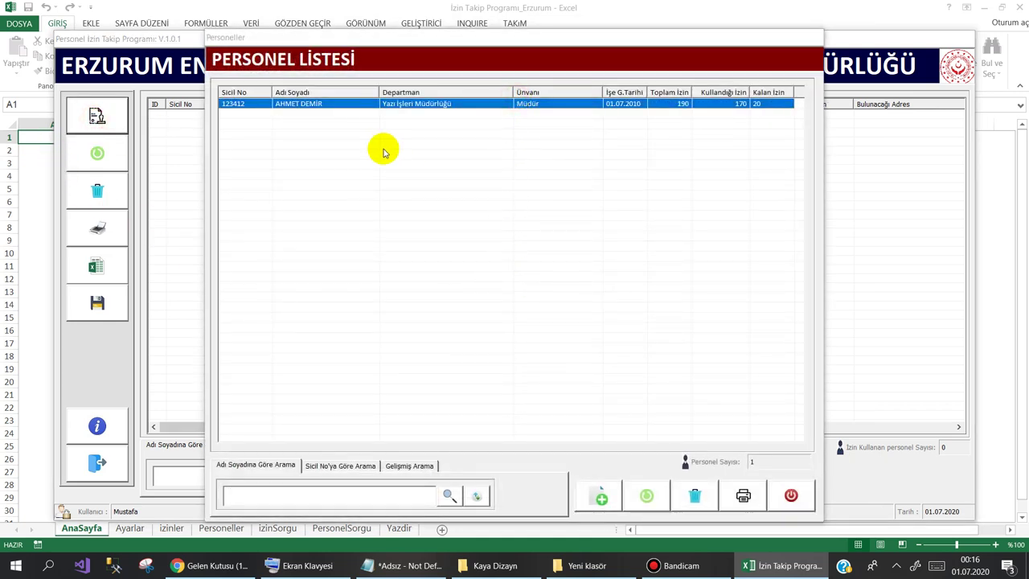
pyautogui.doubleClick(320, 105)
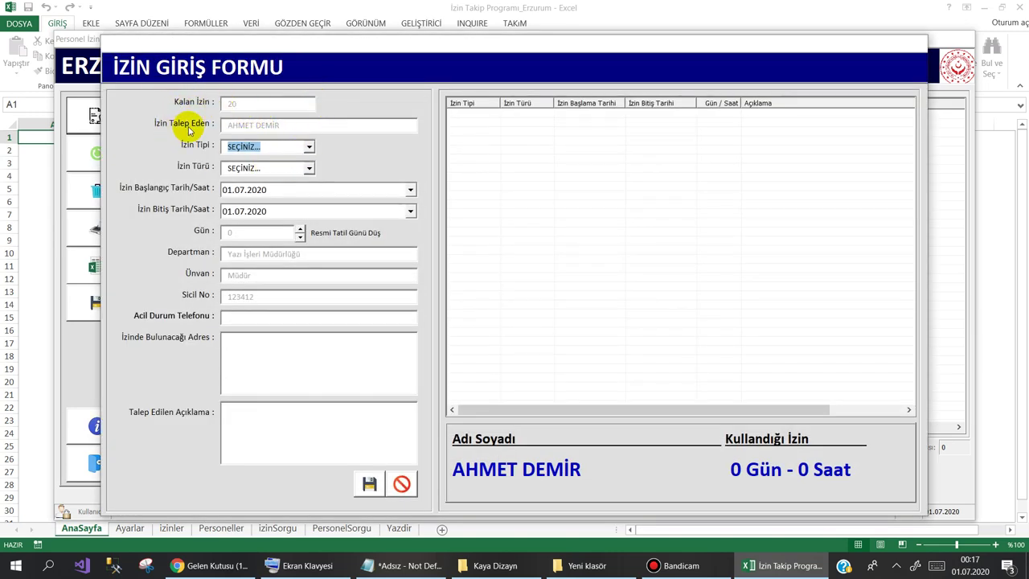
# - Set up a Günlük, Yıllık leave ending 06.07.2020, giving a 4-day duration
pyautogui.click(309, 146)
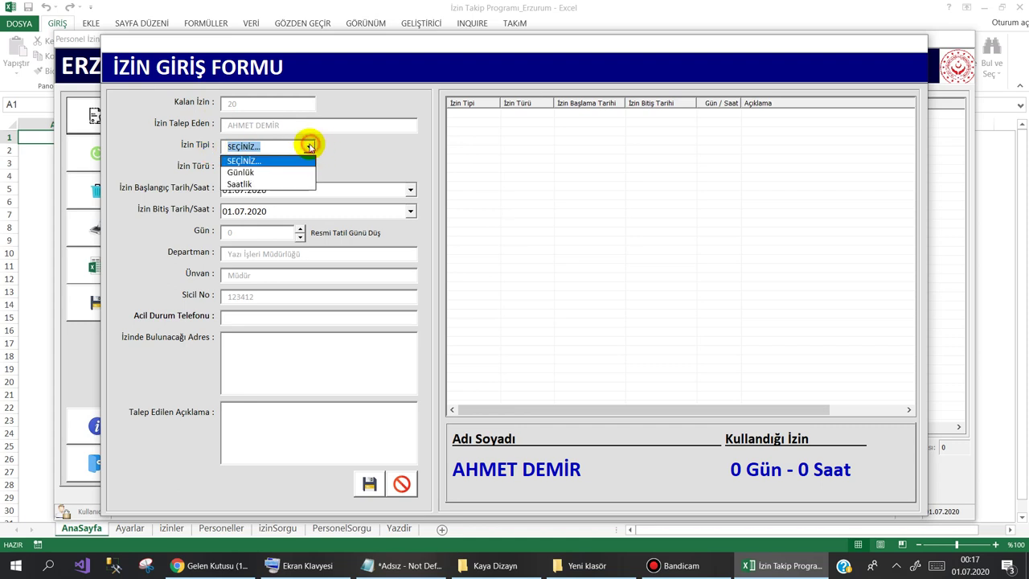
pyautogui.click(272, 171)
pyautogui.click(308, 170)
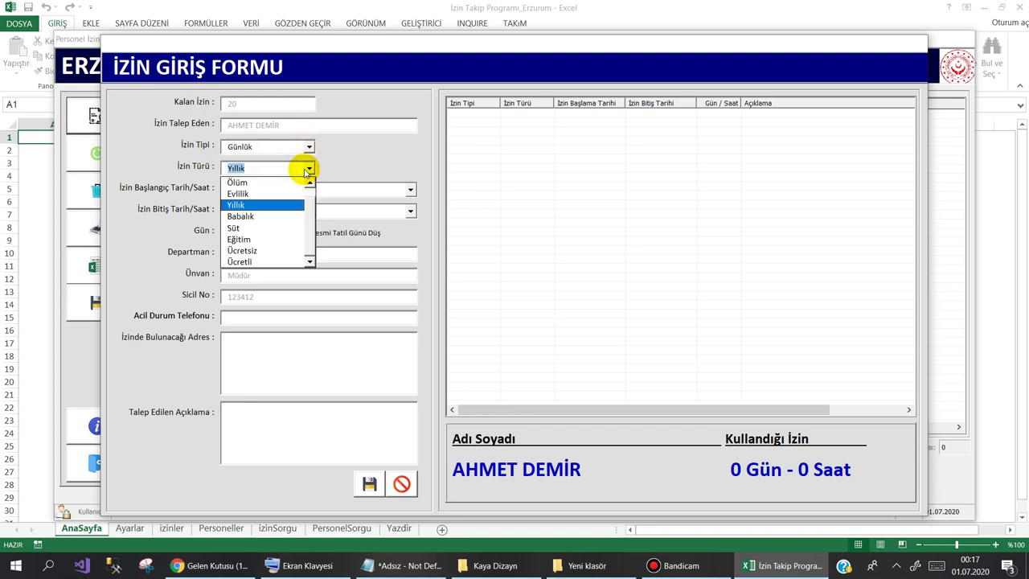
pyautogui.click(272, 208)
pyautogui.click(410, 211)
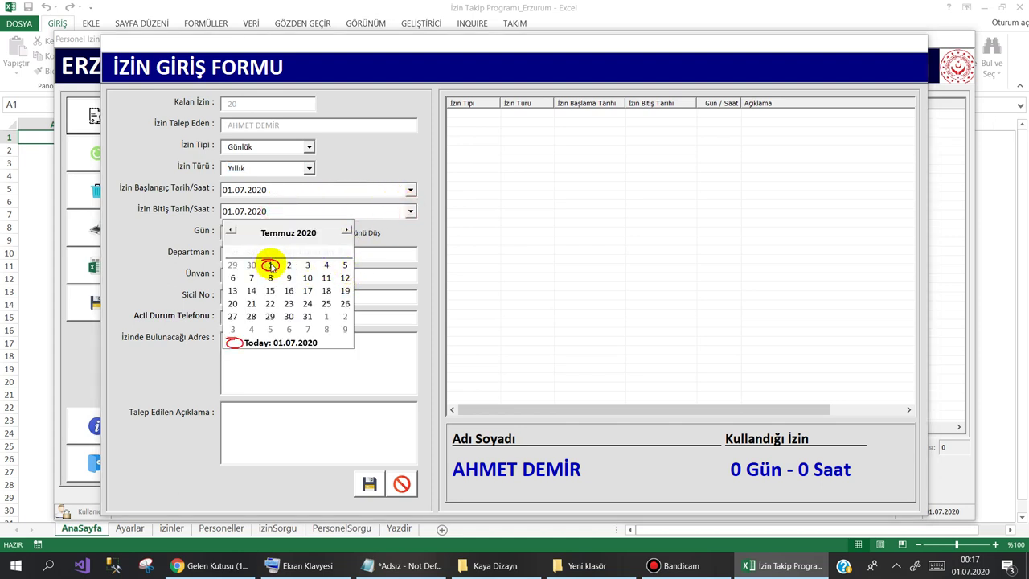
pyautogui.click(233, 278)
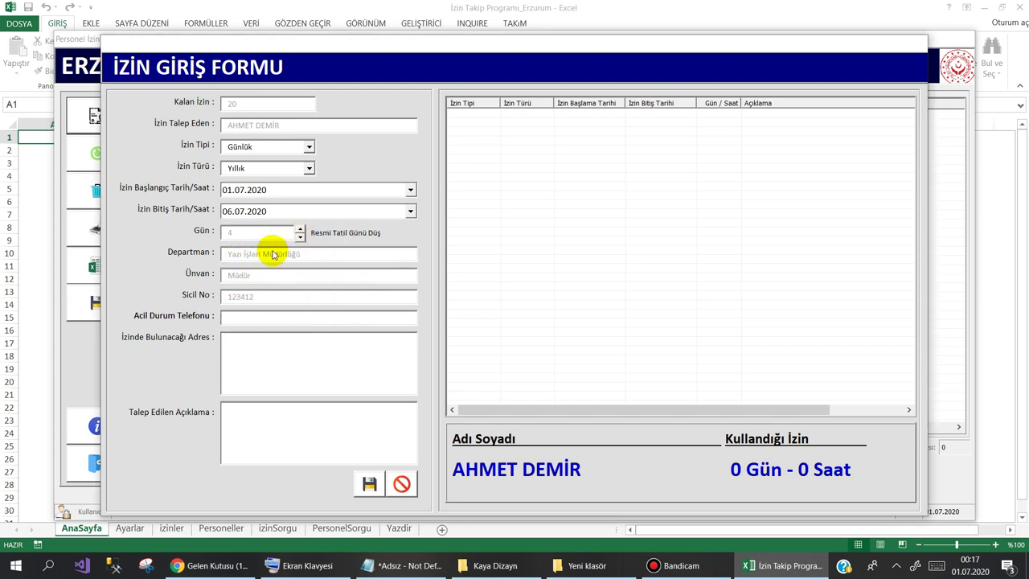
pyautogui.click(248, 314)
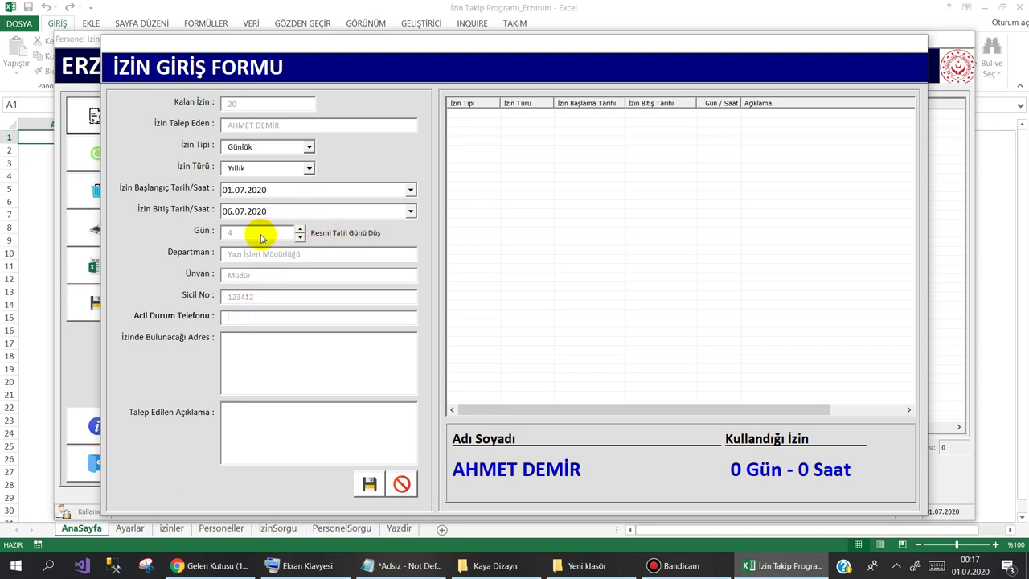
pyautogui.click(300, 236)
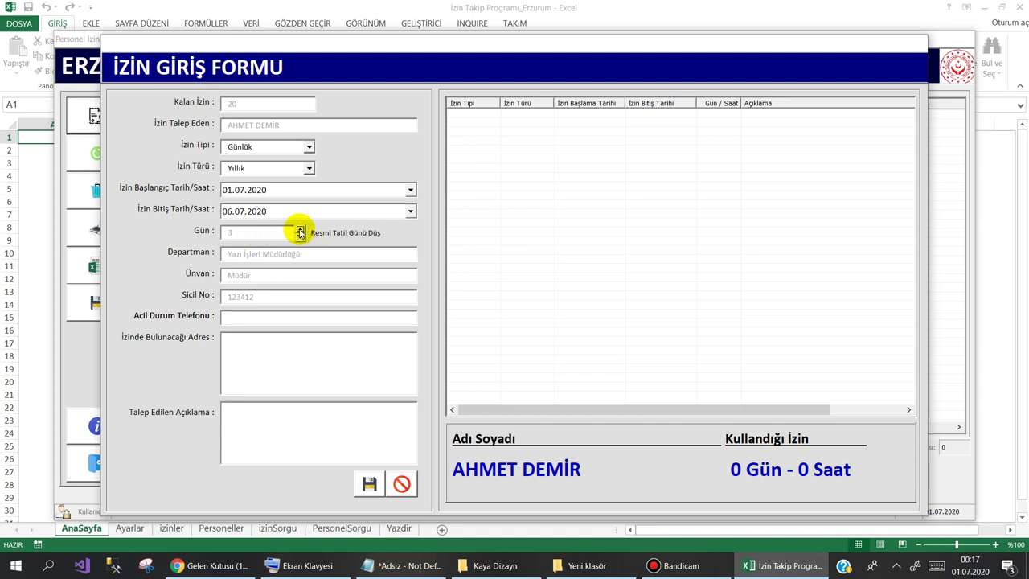
pyautogui.click(300, 228)
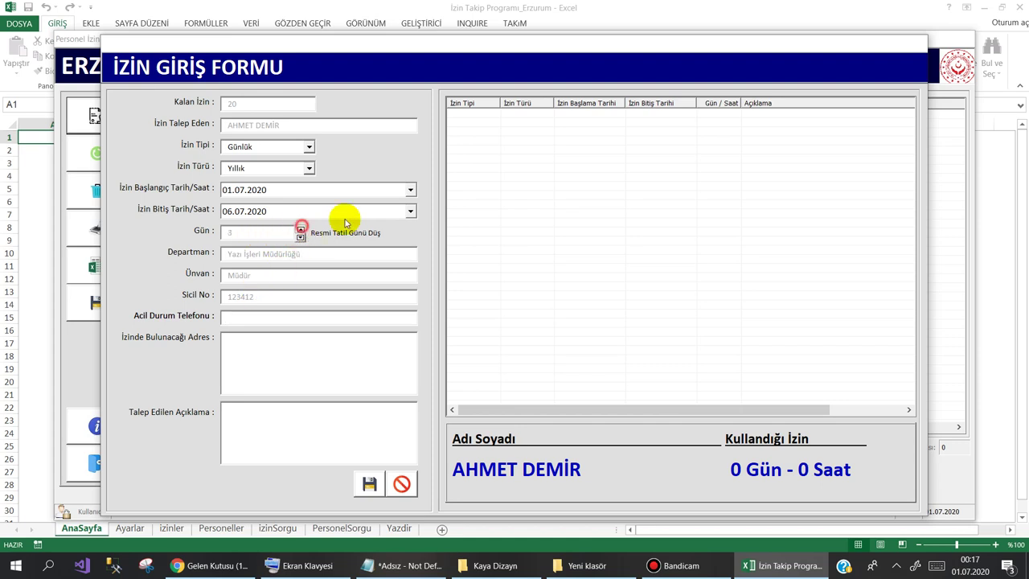
pyautogui.click(410, 211)
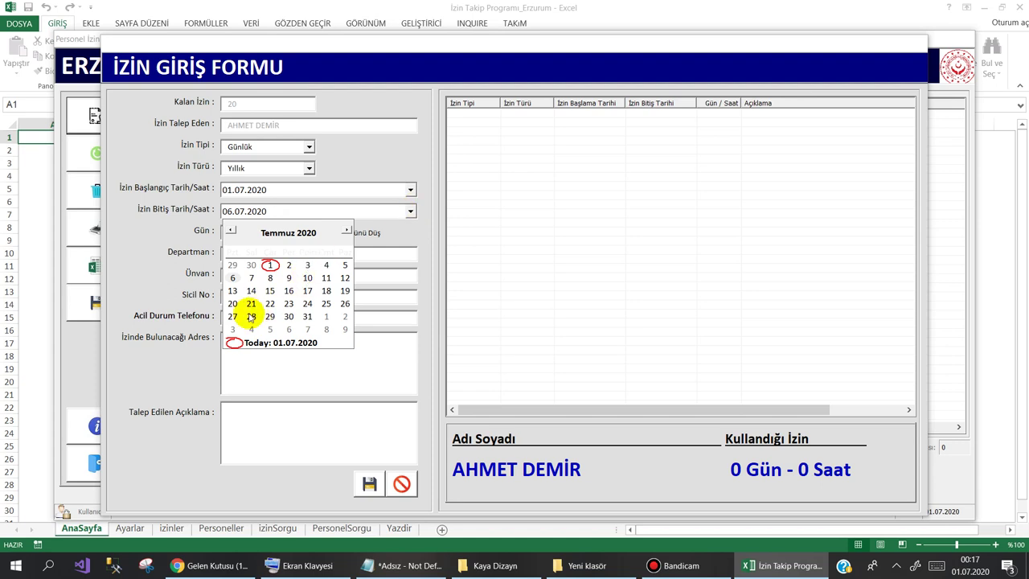
pyautogui.click(232, 277)
# - Fill in the emergency phone number, address and description, then save the leave entry
pyautogui.click(252, 318)
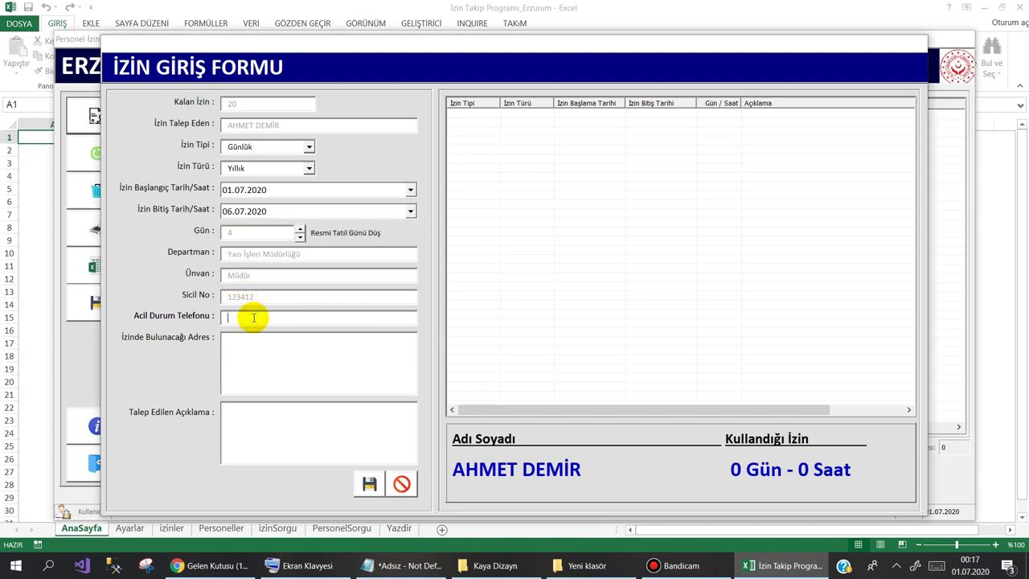
pyautogui.write('2345234')
pyautogui.click(256, 344)
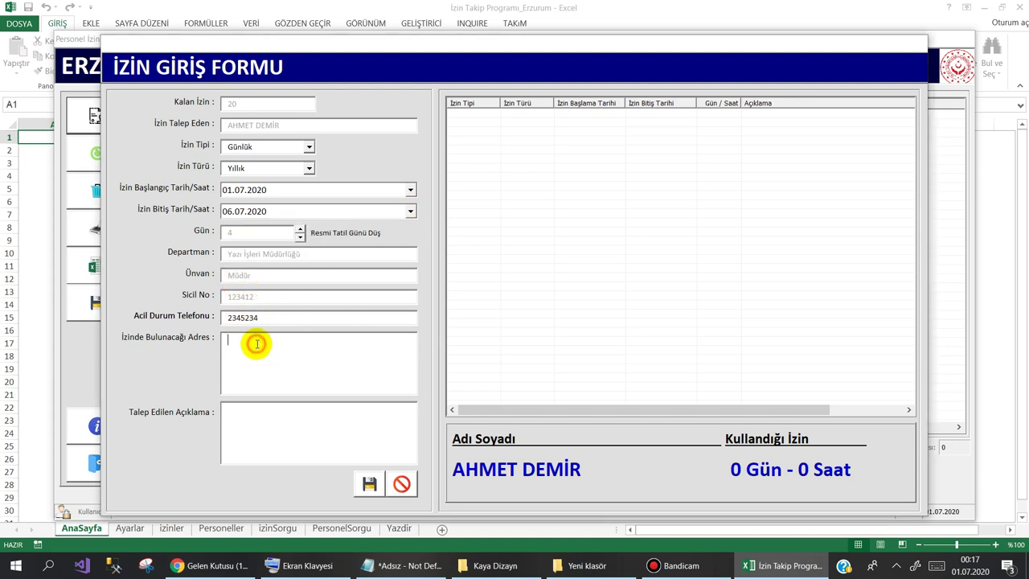
pyautogui.write('eRZURUM')
pyautogui.press('Tab')
pyautogui.write('YILLIK İZİN')
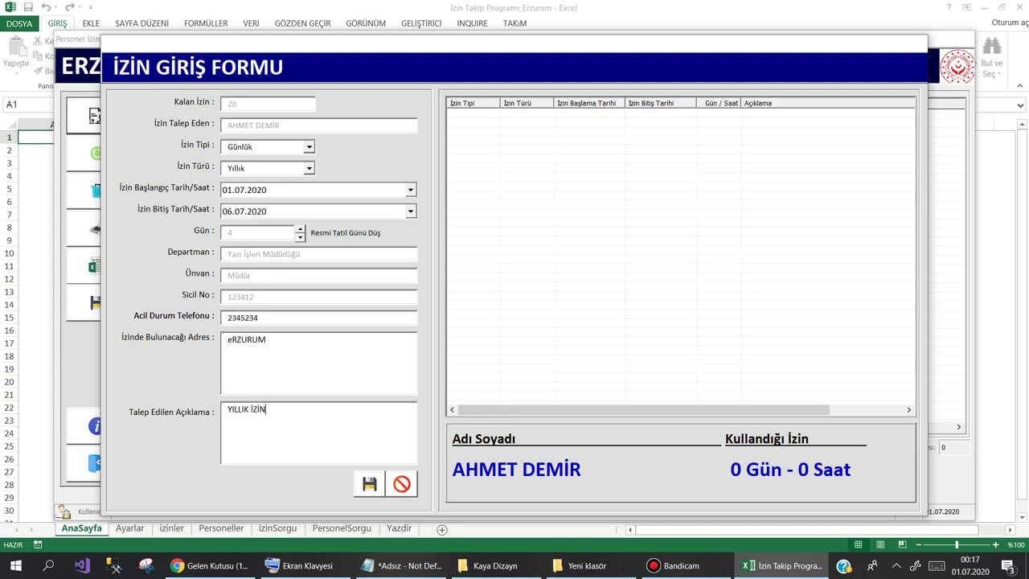
pyautogui.press('Return')
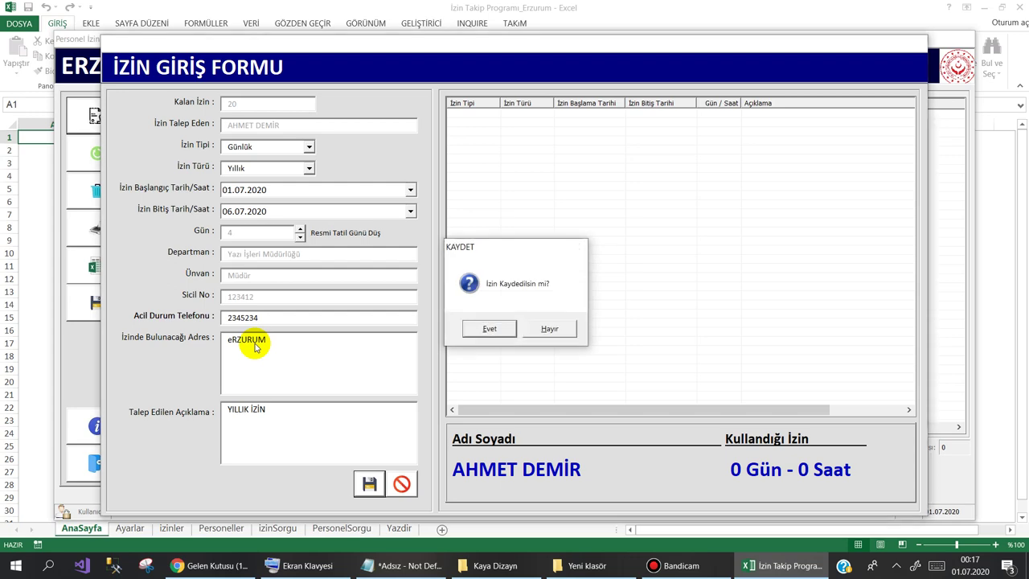
pyautogui.press('Return')
pyautogui.press('Return')
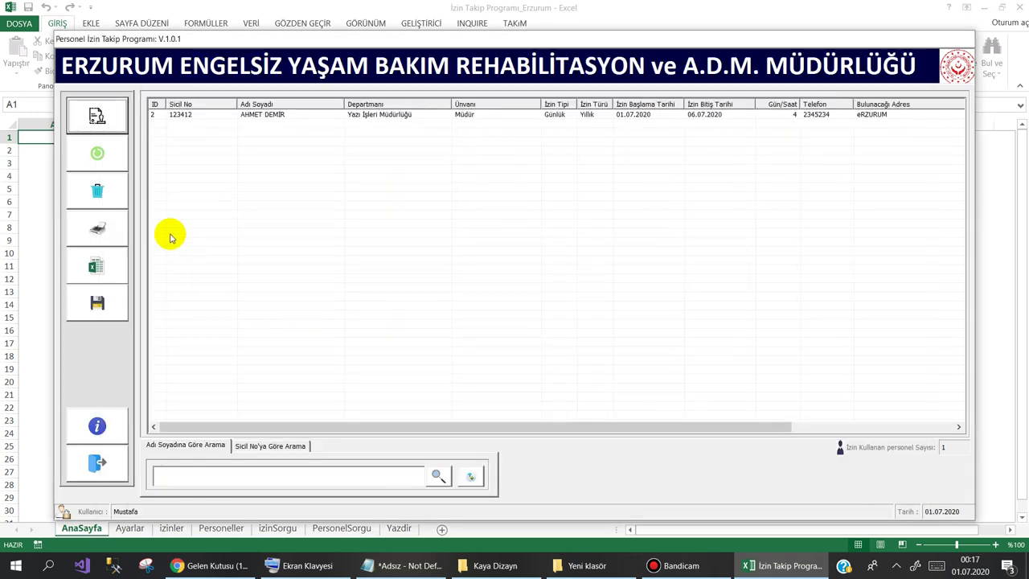
# - Open a new leave entry form for the employee from the personnel list
pyautogui.click(112, 117)
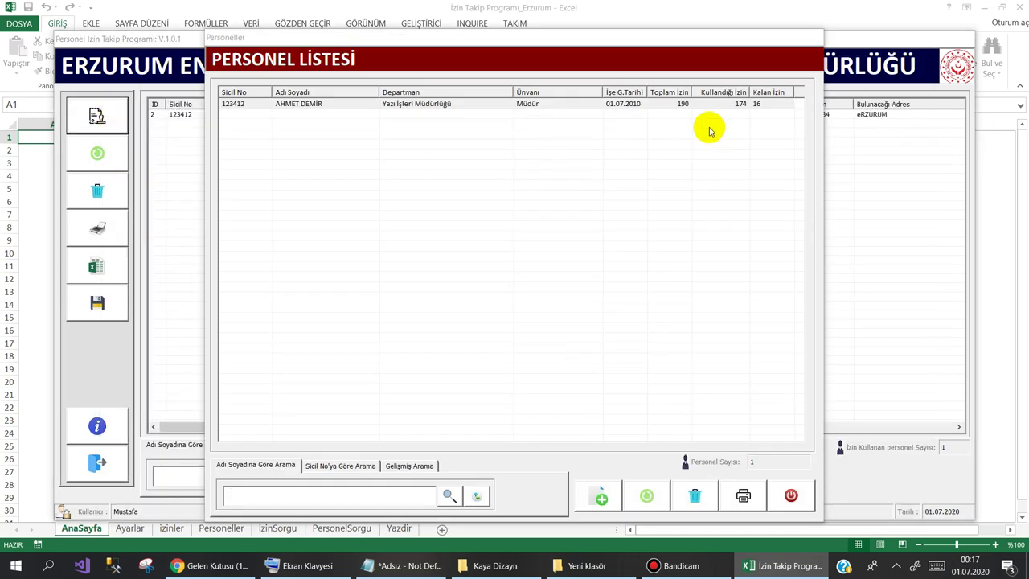
pyautogui.click(755, 104)
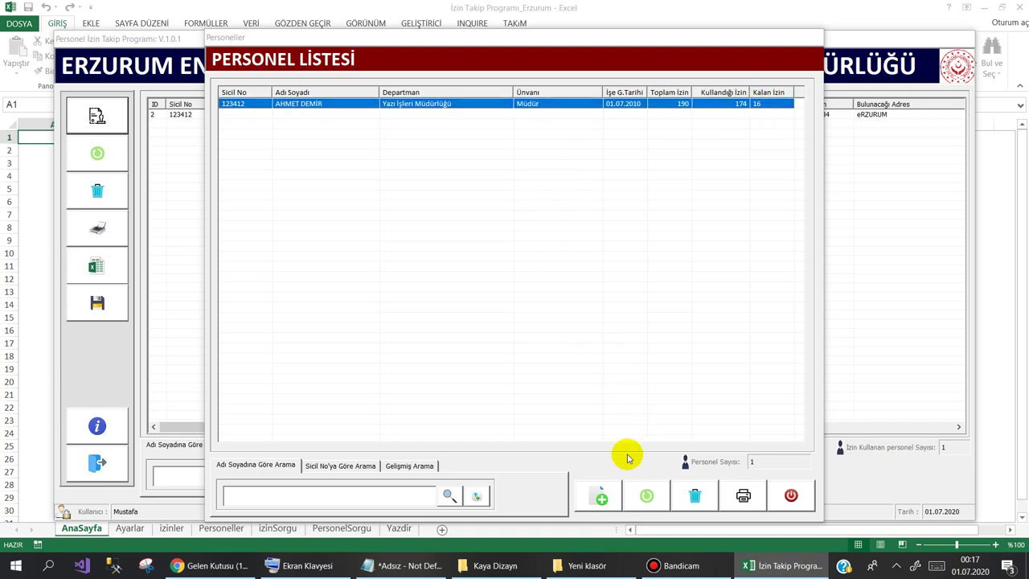
pyautogui.click(310, 107)
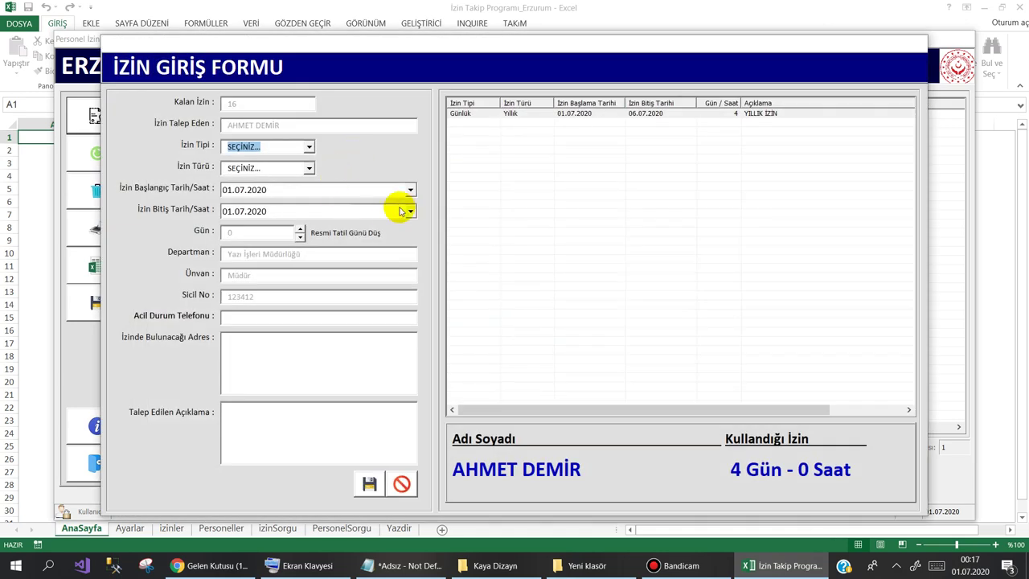
# - Set the leave dates to 05.08.2020 through 12.08.2020, a 6-day span
pyautogui.click(410, 190)
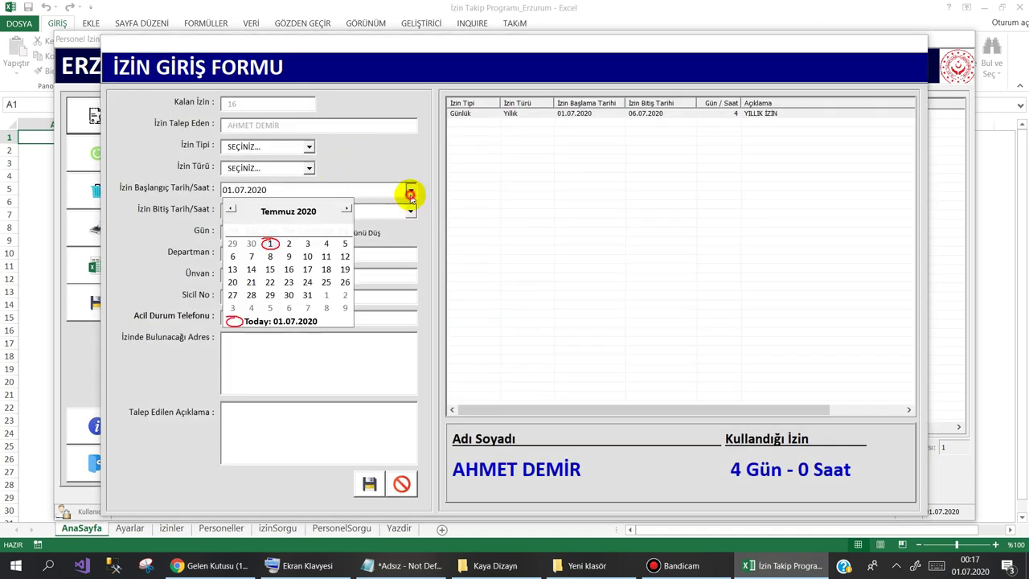
pyautogui.click(345, 208)
pyautogui.click(270, 257)
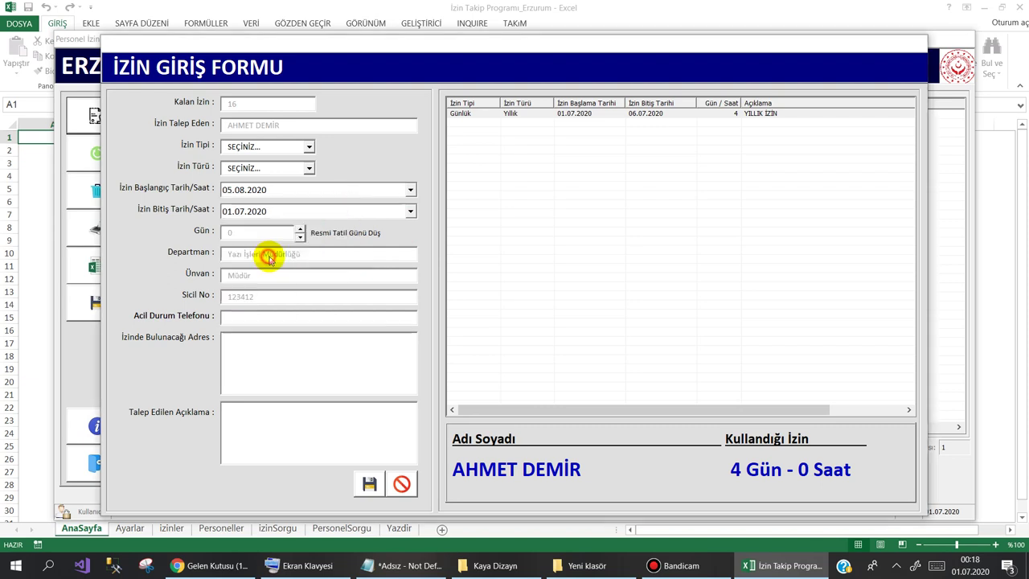
pyautogui.click(410, 211)
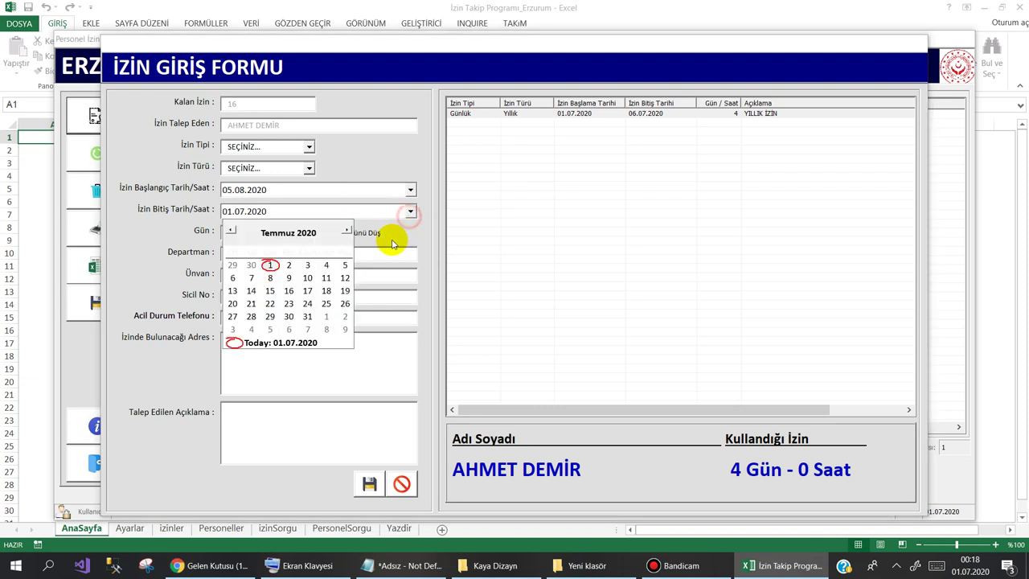
pyautogui.click(347, 232)
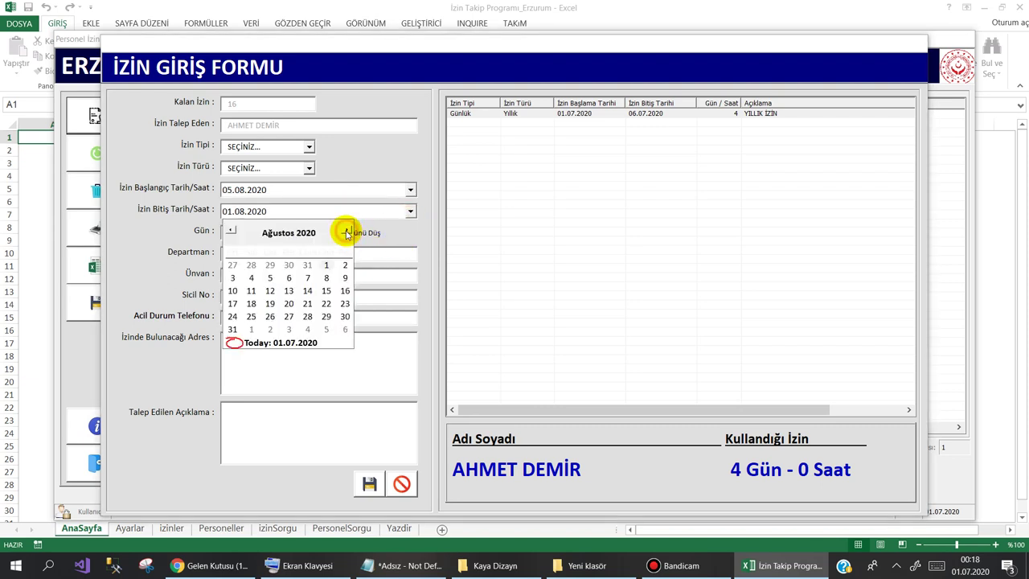
pyautogui.click(288, 292)
pyautogui.click(248, 320)
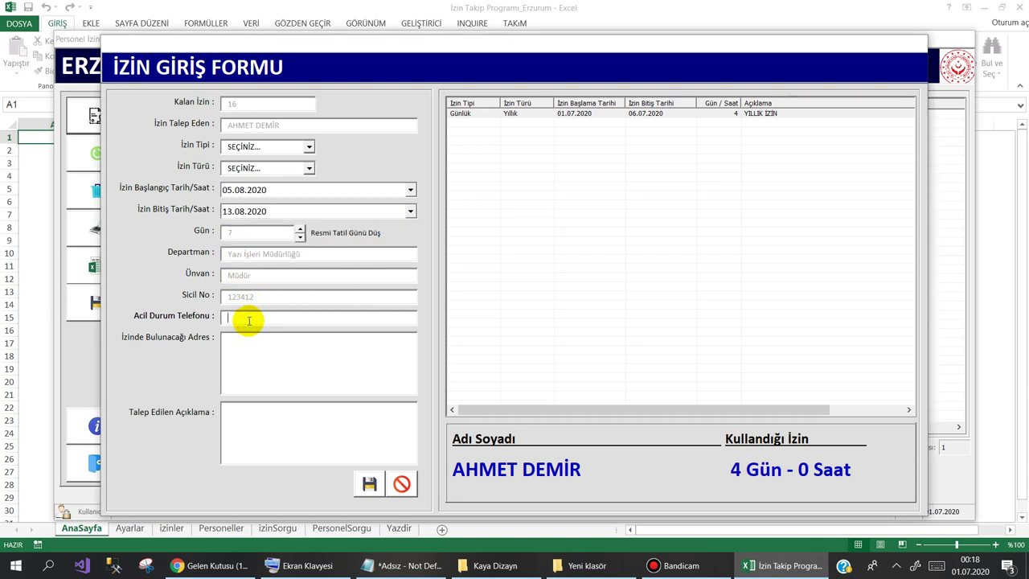
pyautogui.click(410, 212)
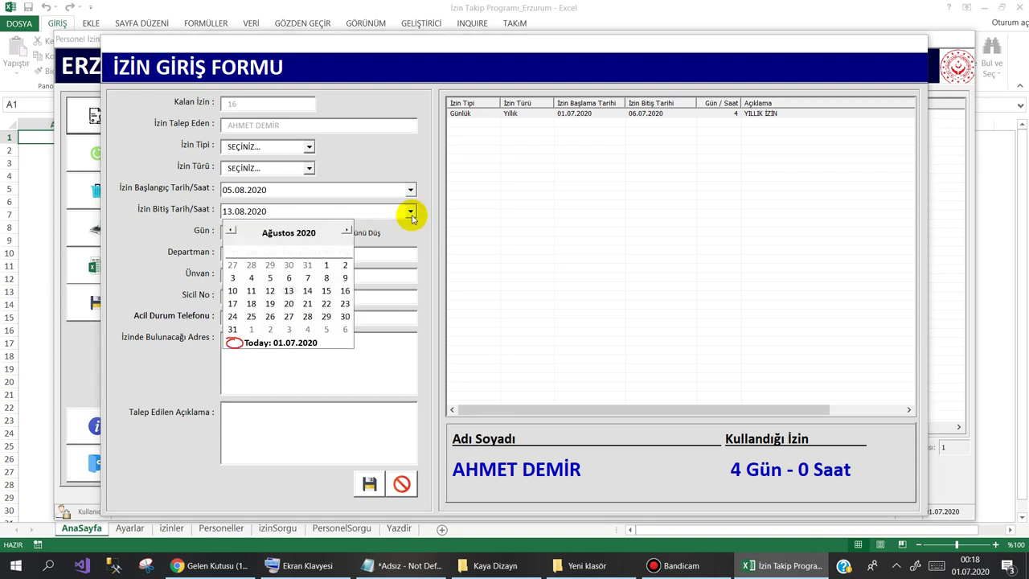
pyautogui.click(270, 290)
# - Enter the emergency phone number and address for the leave
pyautogui.click(258, 314)
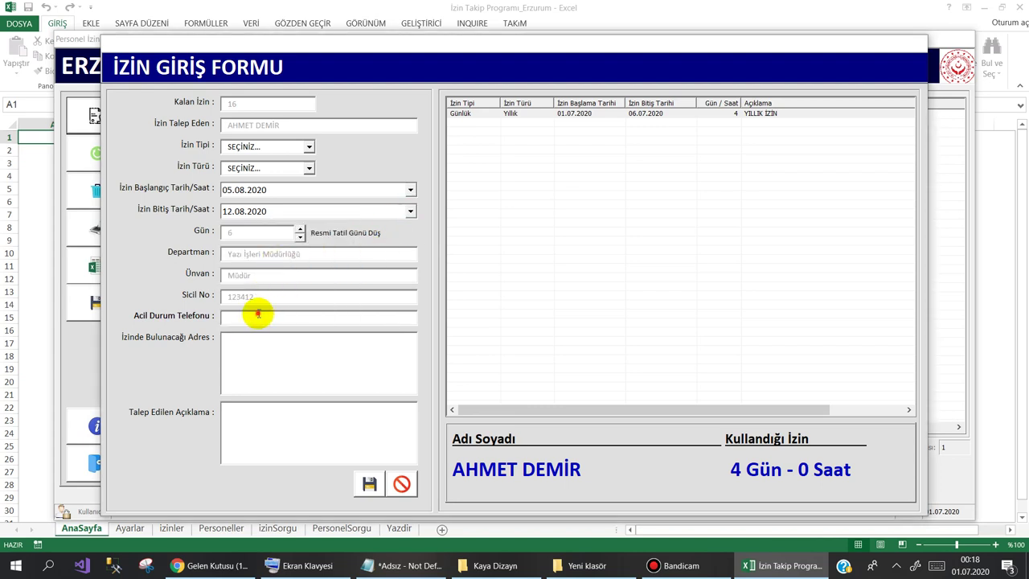
pyautogui.write('234523')
pyautogui.click(257, 348)
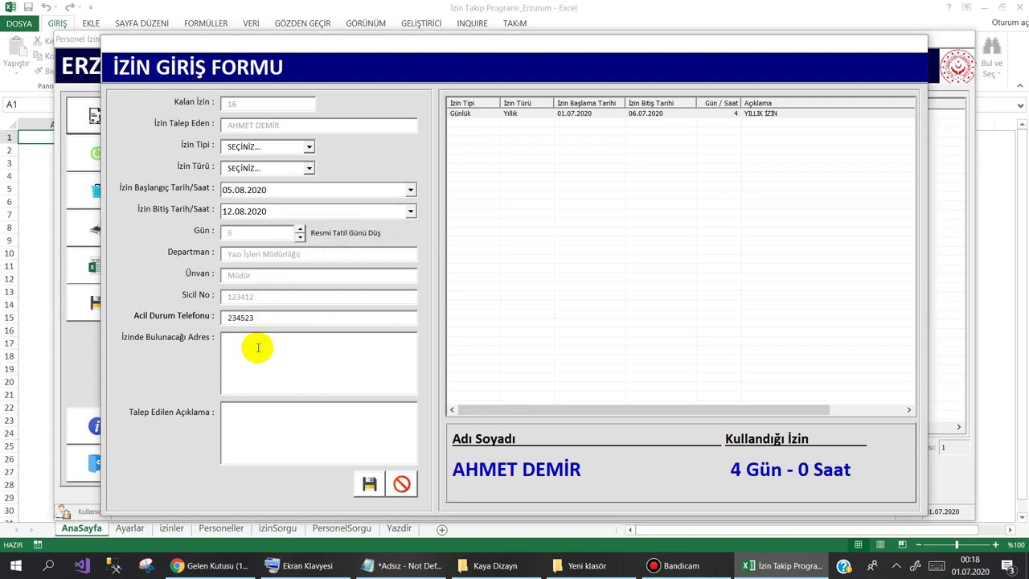
pyautogui.write('ERZURUM')
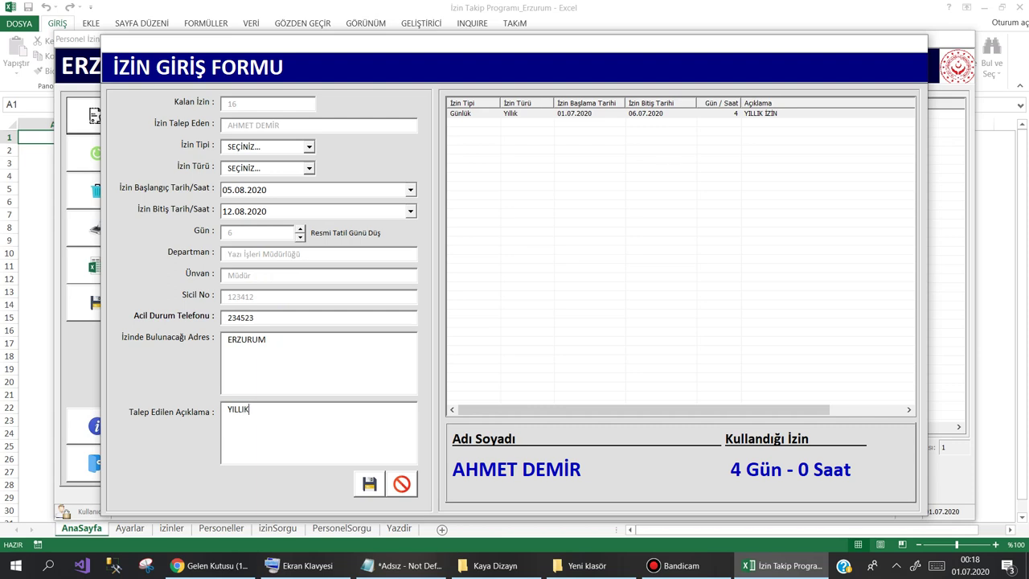
# - Set the leave type to Günlük and save the 05.08.2020–12.08.2020 six-day leave
pyautogui.write('FG')
pyautogui.click(369, 484)
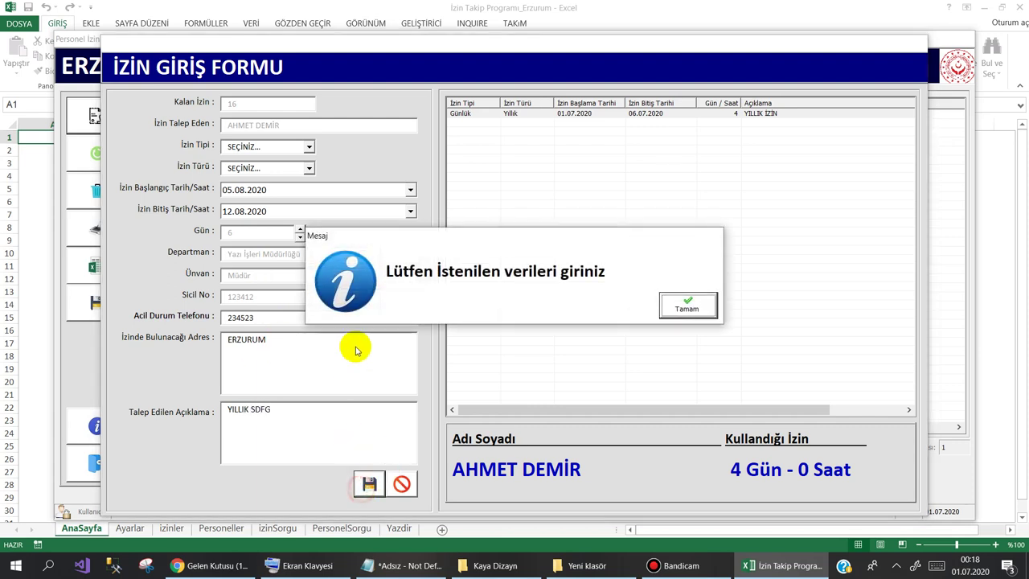
pyautogui.click(665, 308)
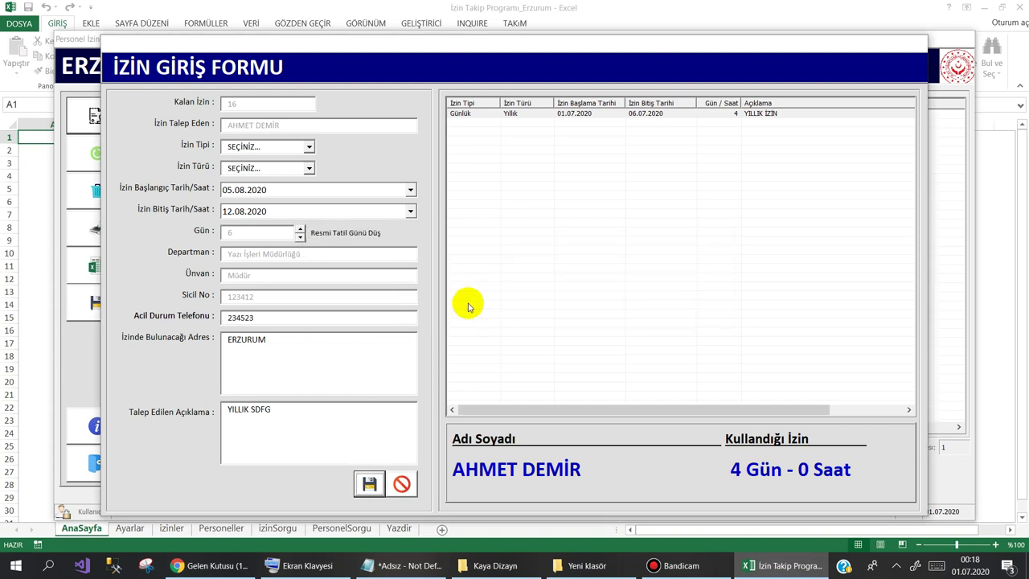
pyautogui.click(309, 146)
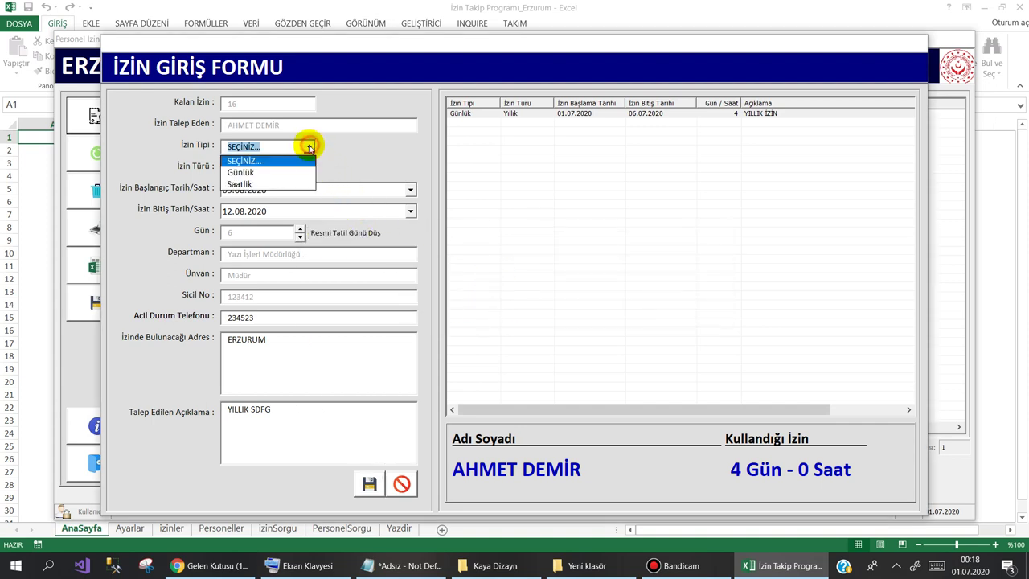
pyautogui.click(287, 173)
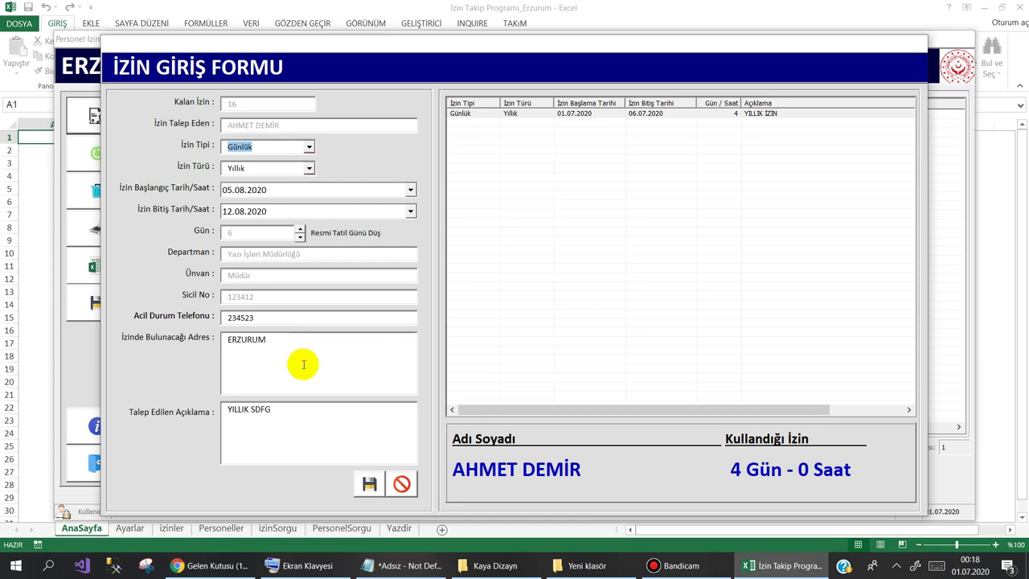
pyautogui.click(351, 482)
pyautogui.click(490, 328)
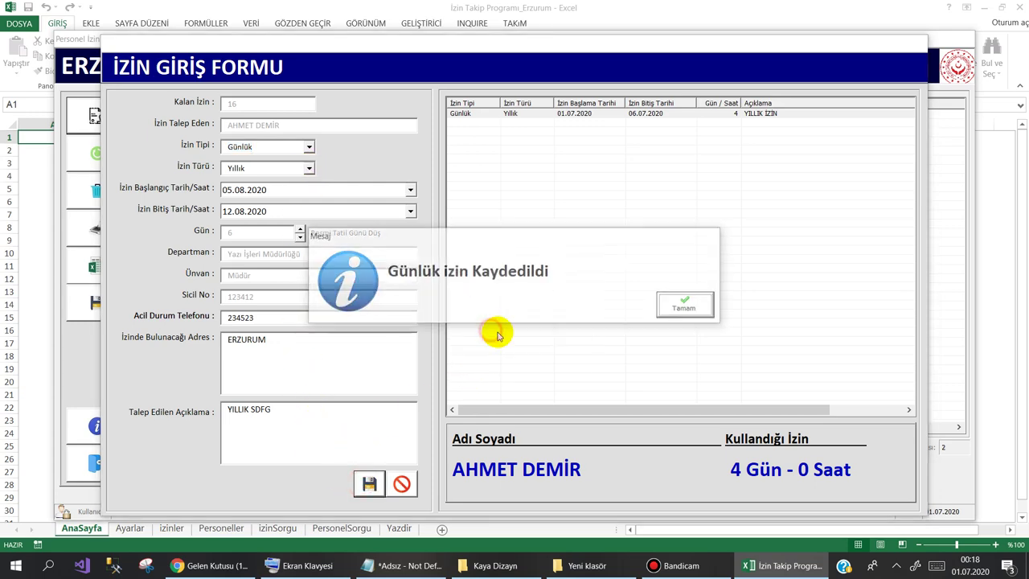
pyautogui.click(663, 299)
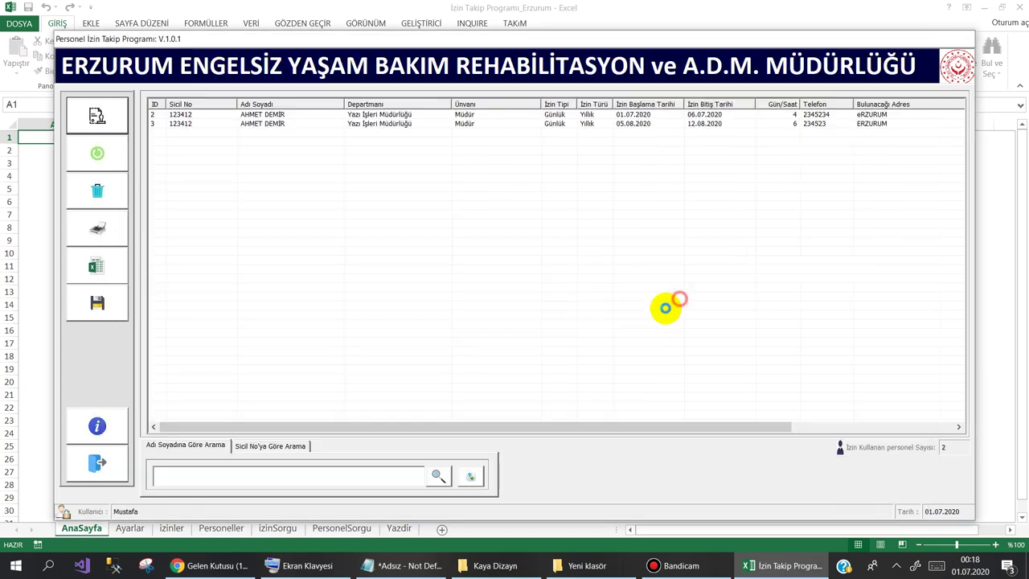
# - Select the 01.07.2020 leave record with ID 2 and print it
pyautogui.click(79, 120)
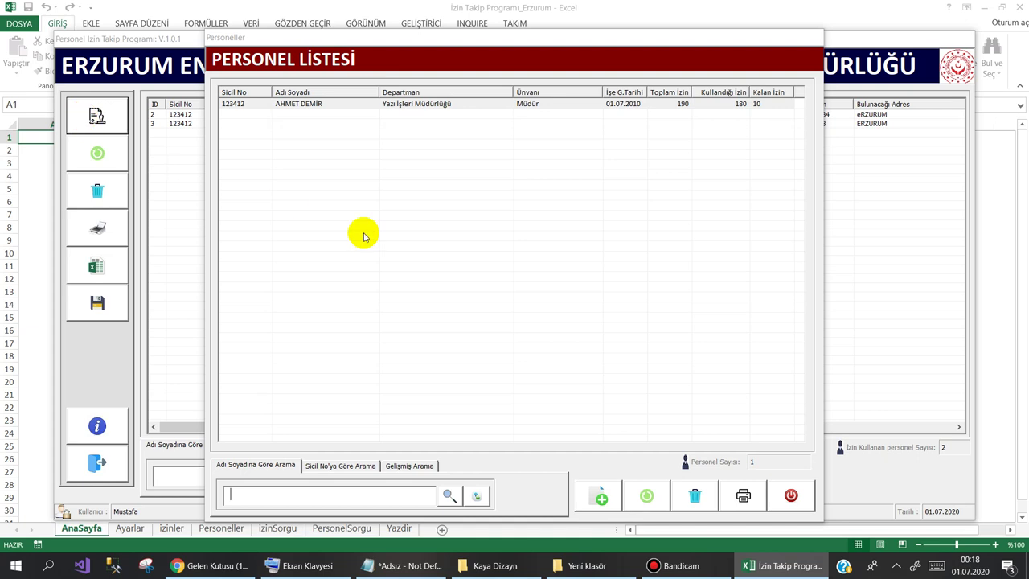
pyautogui.click(734, 104)
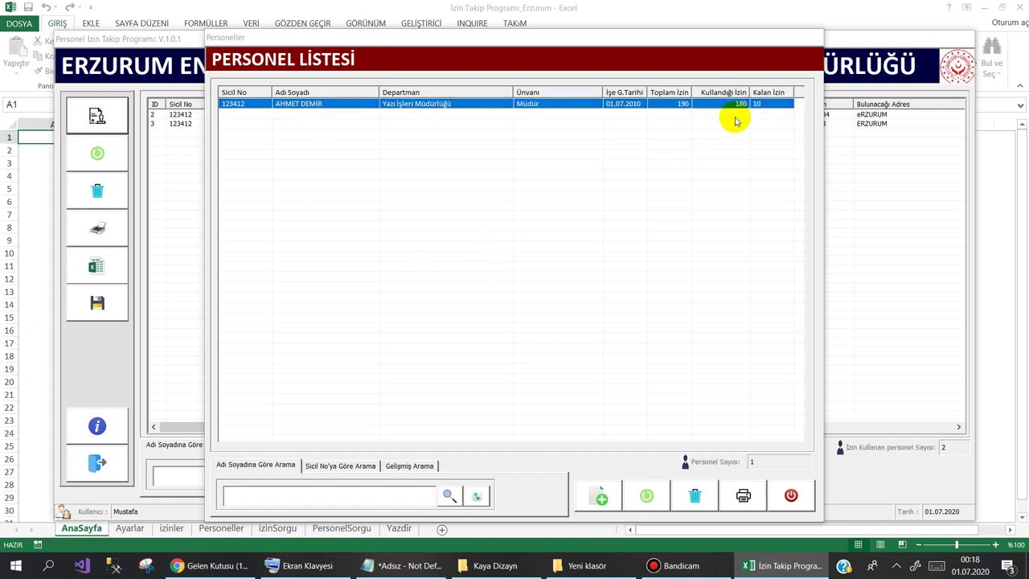
pyautogui.click(176, 182)
pyautogui.click(187, 125)
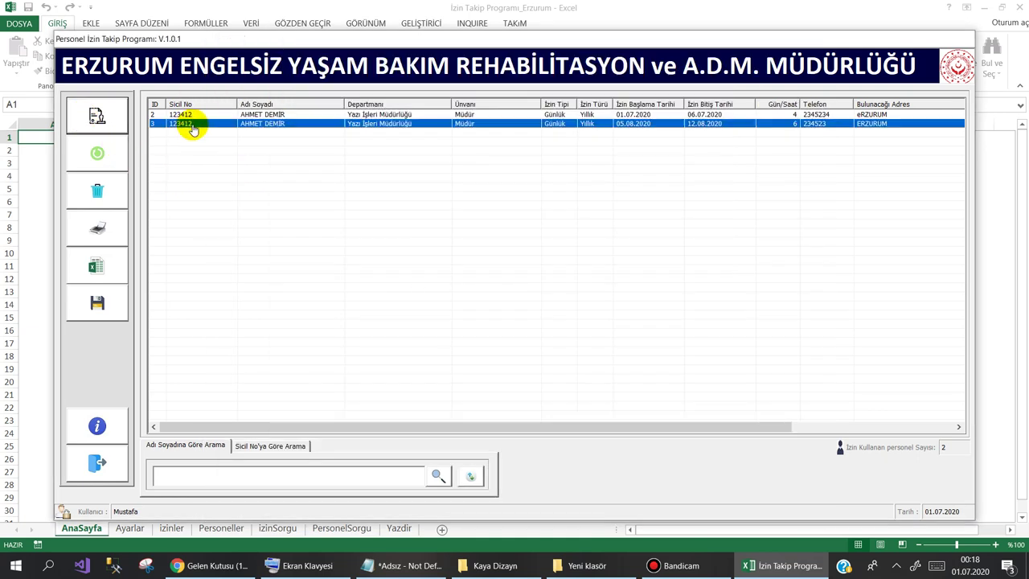
pyautogui.click(201, 115)
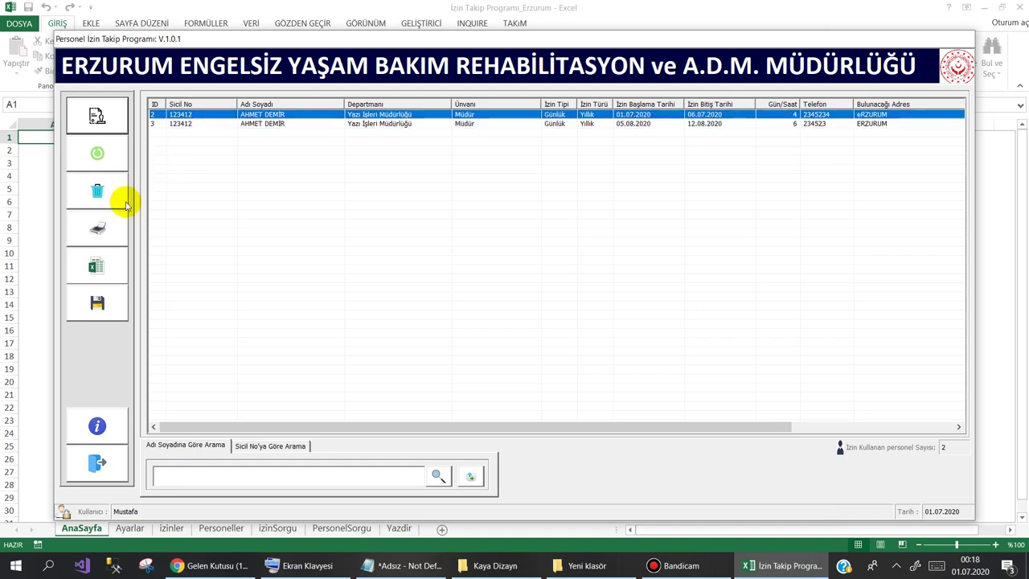
pyautogui.click(98, 228)
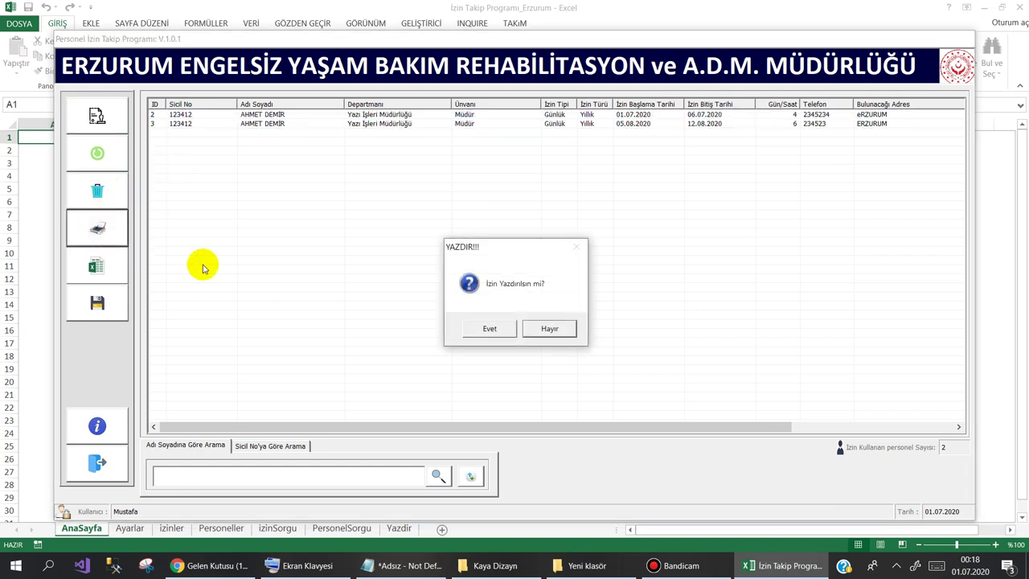
# - Save the 01.07.2020–06.07.2020 İzin Onay Formu as a PDF on Masaüstü and open it
pyautogui.click(491, 329)
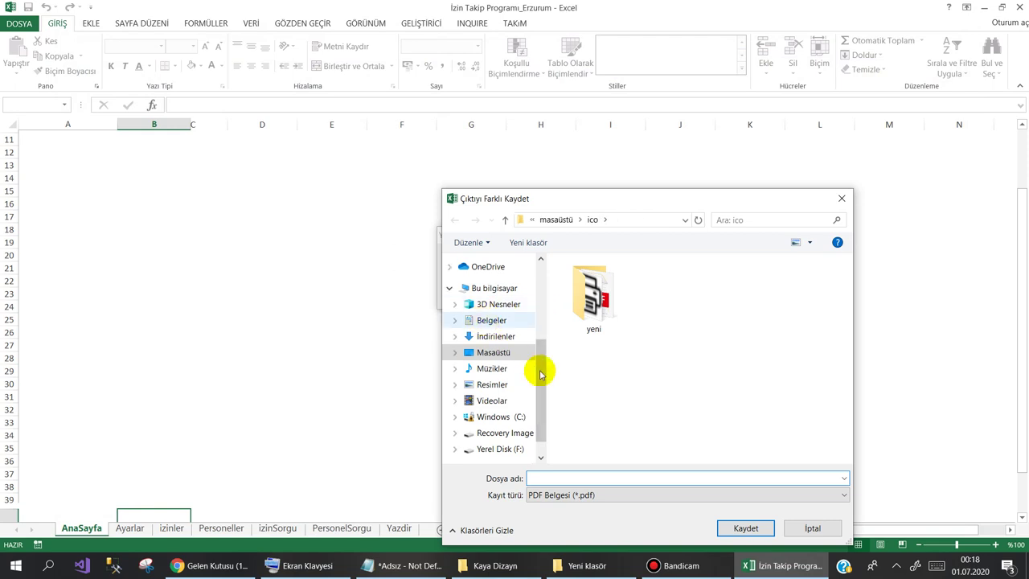
pyautogui.click(497, 352)
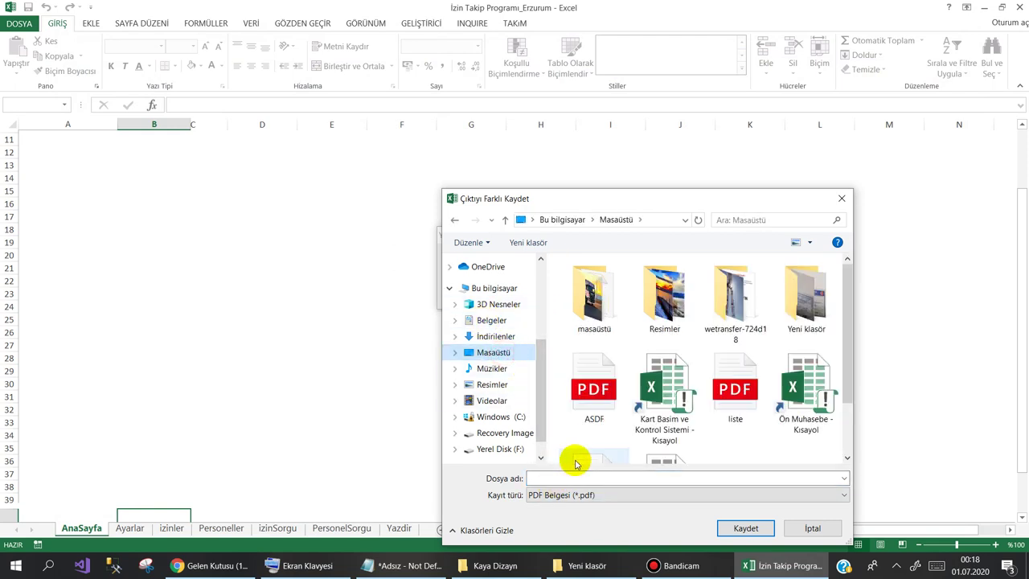
pyautogui.click(548, 480)
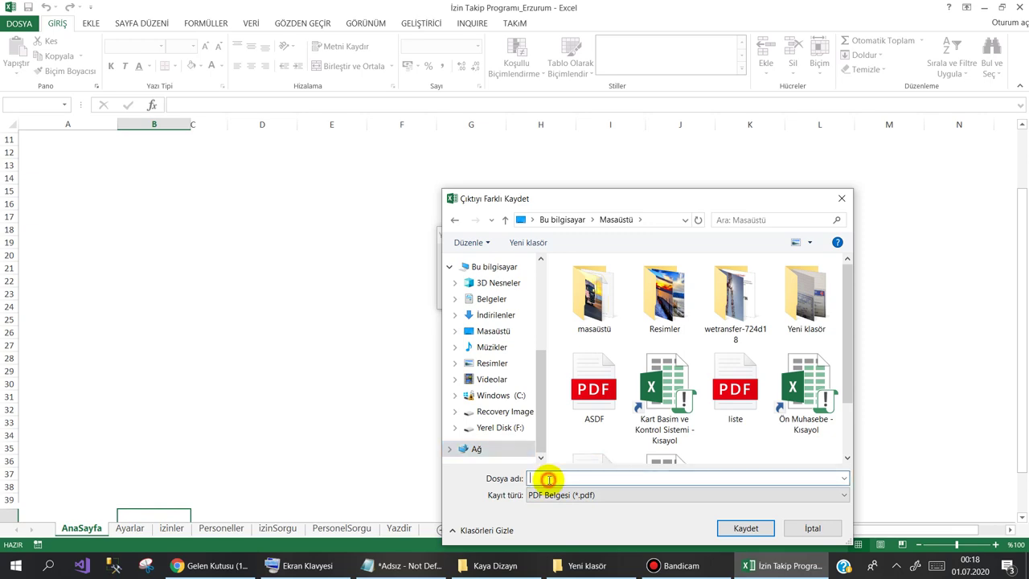
pyautogui.write('AHMET')
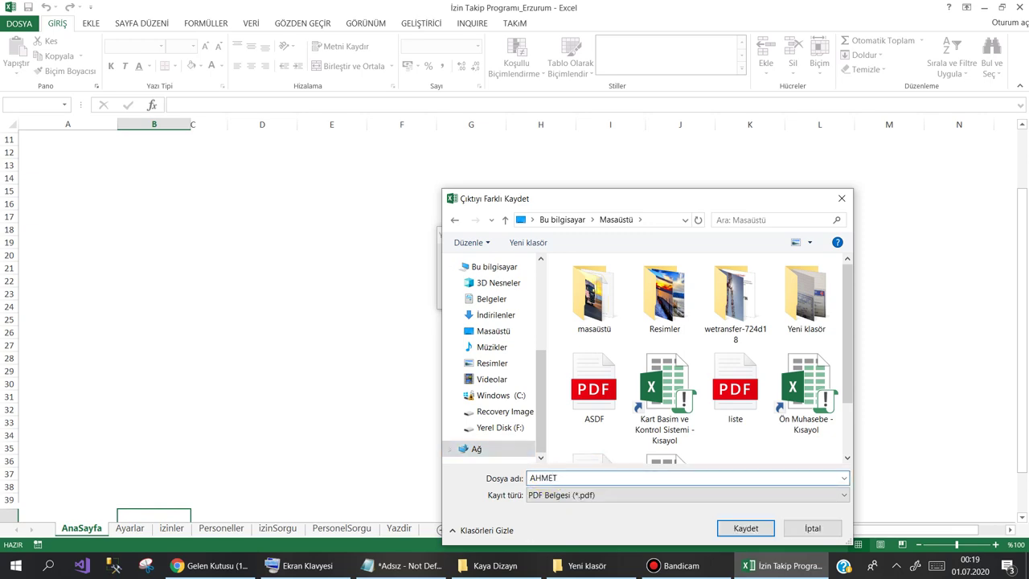
pyautogui.press('Return')
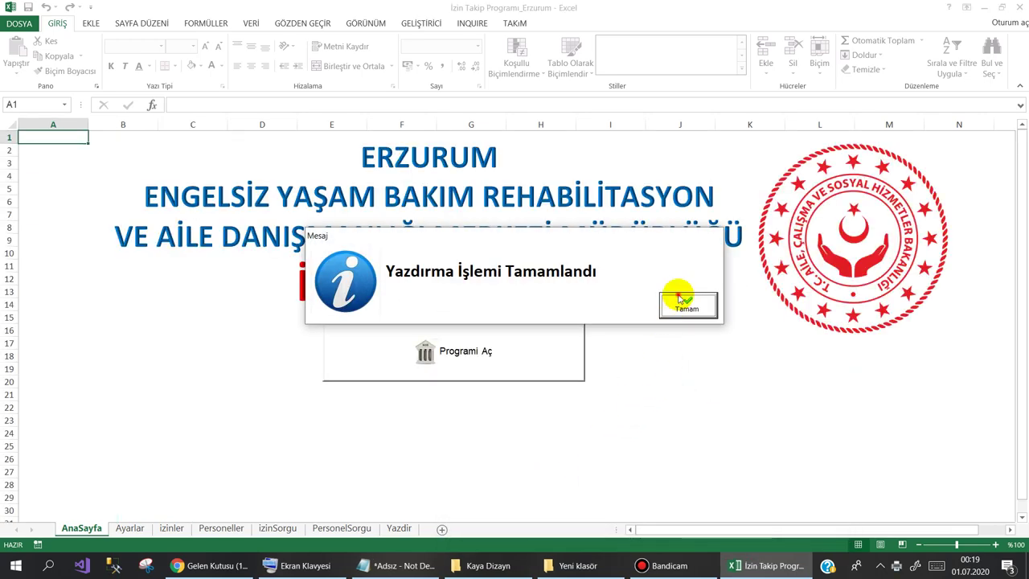
pyautogui.click(686, 304)
pyautogui.press('super+d')
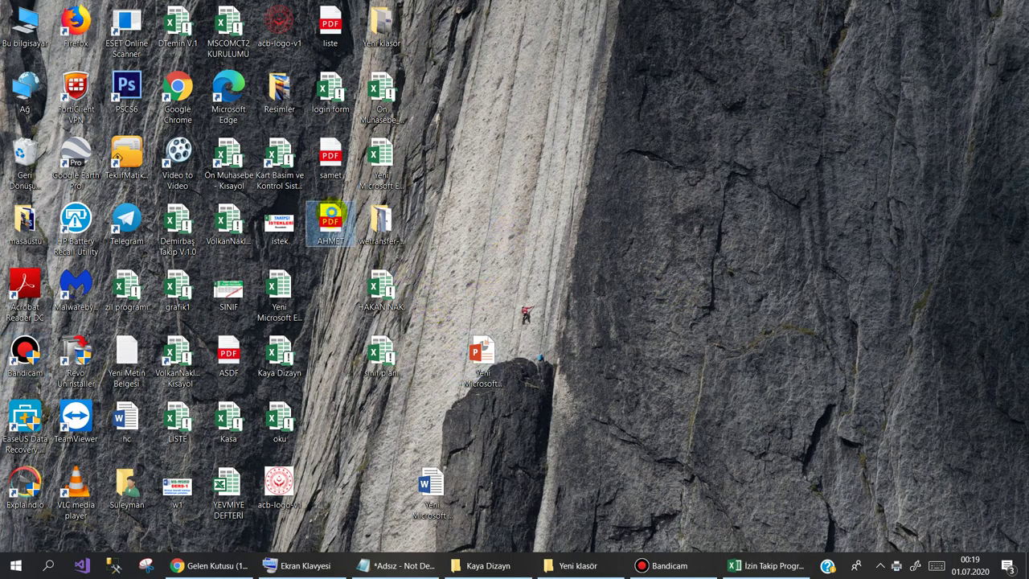
pyautogui.doubleClick(331, 214)
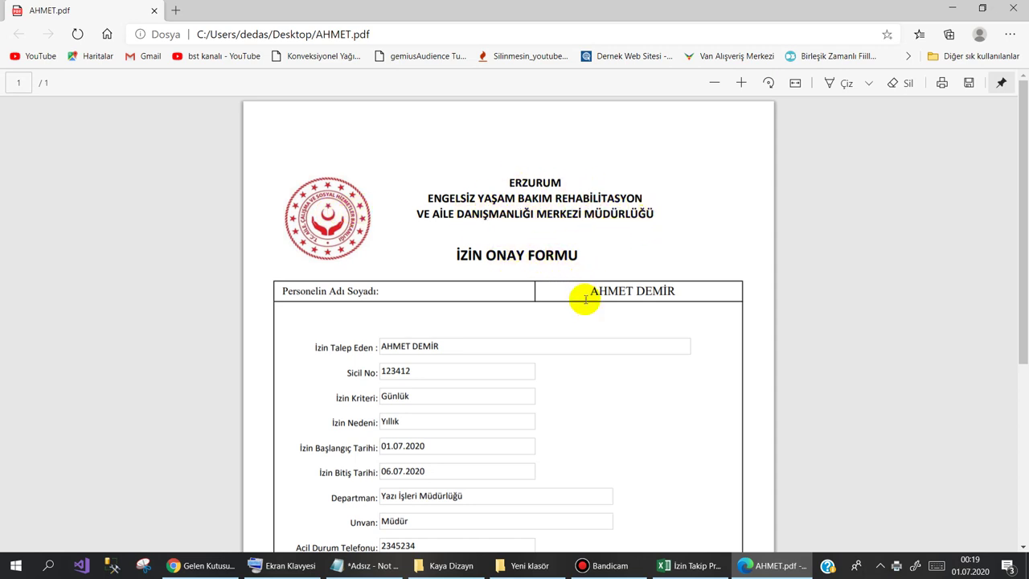
pyautogui.scroll(-3, 639, 320)
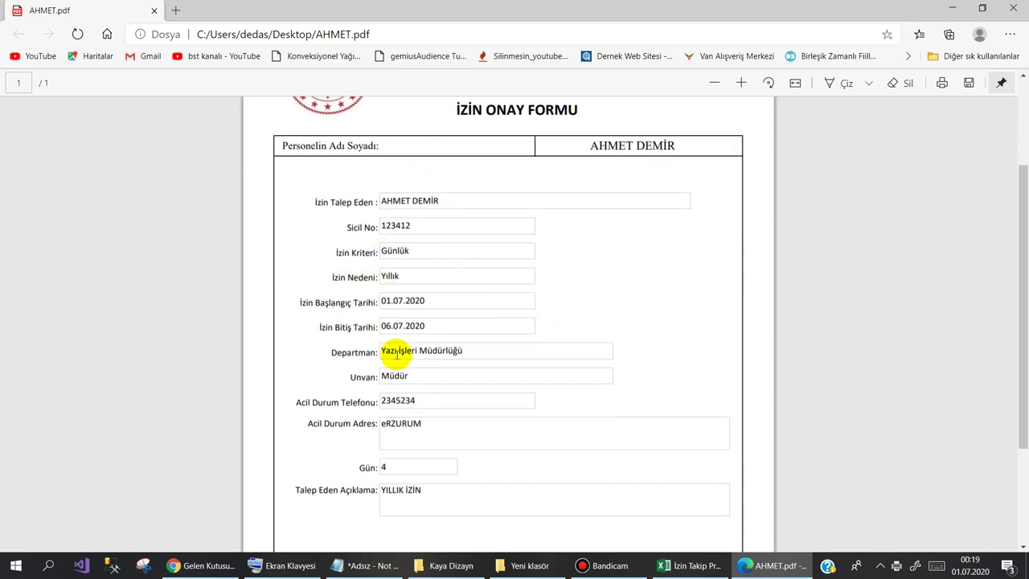
pyautogui.scroll(-1, 396, 352)
pyautogui.scroll(1, 396, 352)
pyautogui.scroll(1, 565, 423)
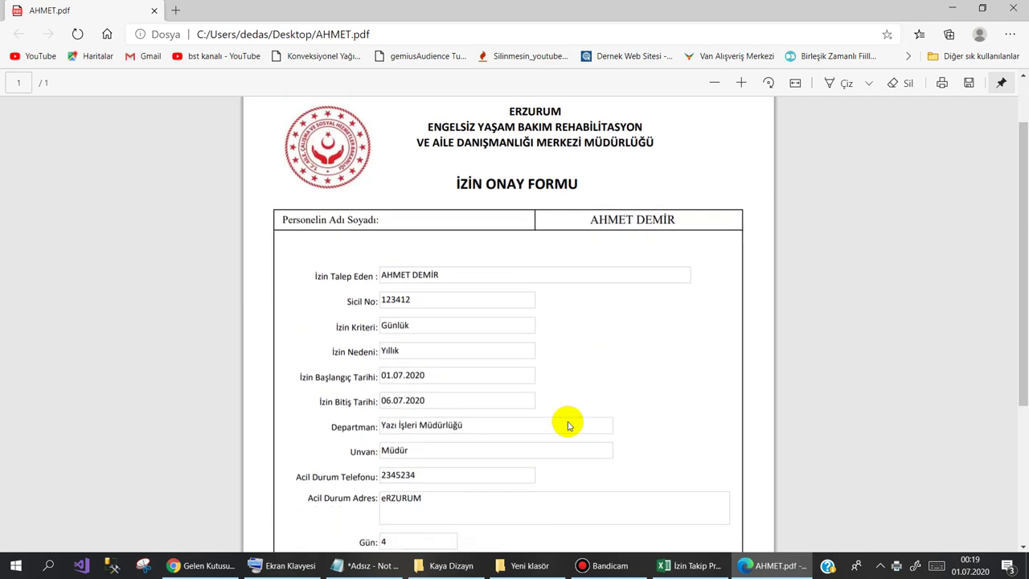
pyautogui.scroll(-3, 567, 425)
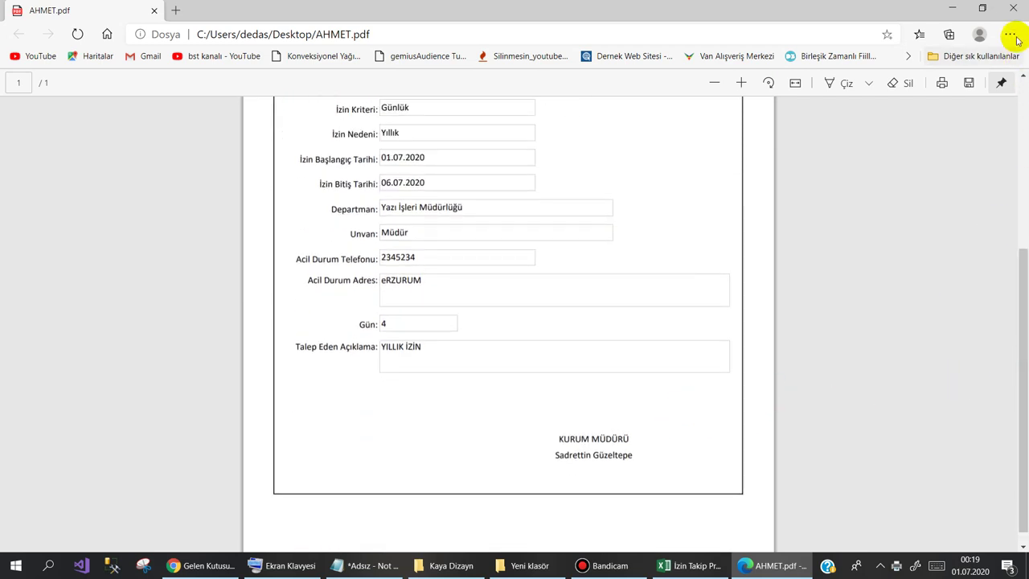
# - Close Edge, submit the admin password, reopen the program, and request admin sheet access again
pyautogui.click(1015, 9)
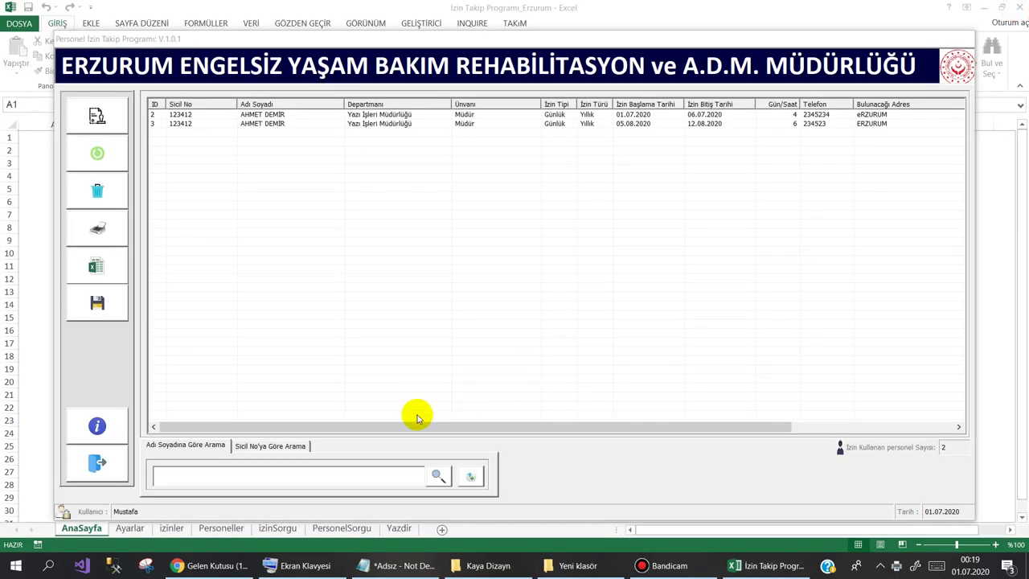
pyautogui.click(97, 266)
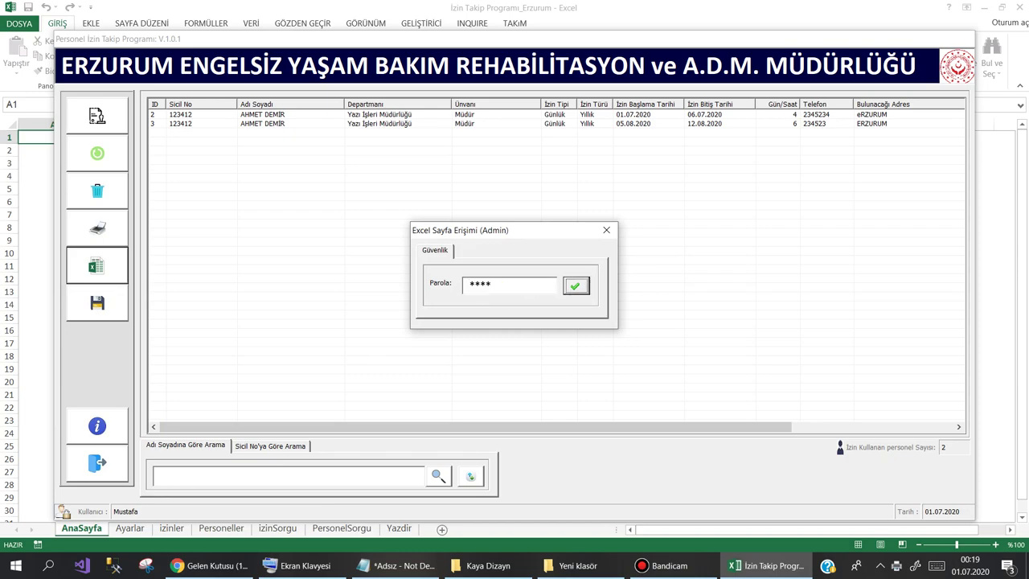
pyautogui.press('Return')
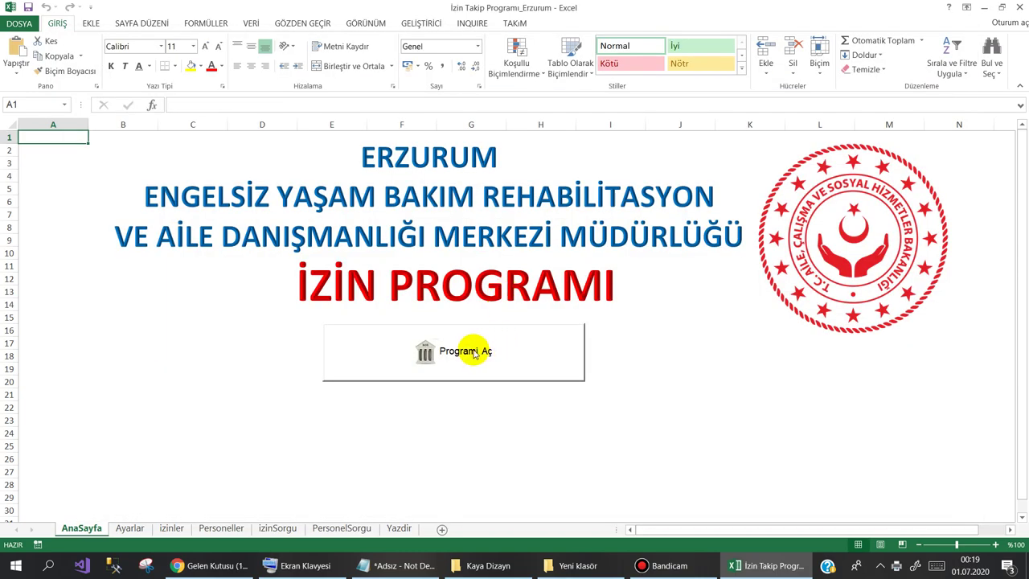
pyautogui.click(478, 354)
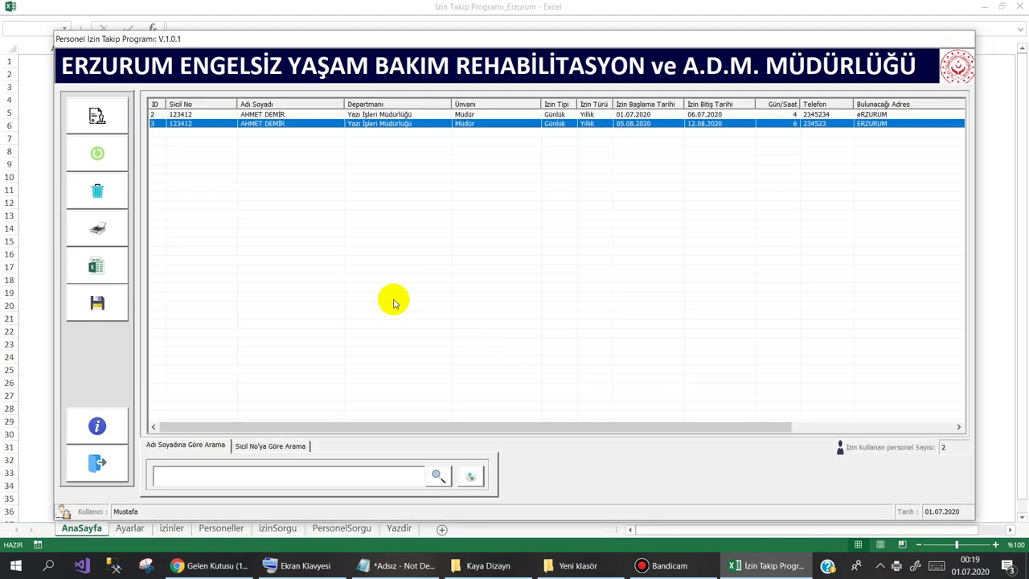
pyautogui.click(103, 261)
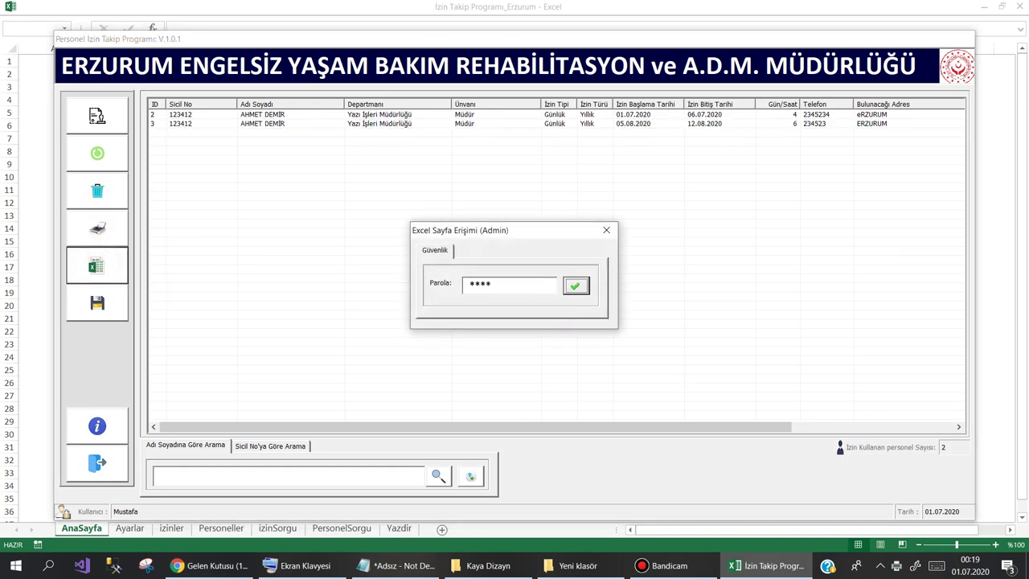
# - Unlock the sheets, review the department and title lists in Ayarlar A10:B16, then return to AnaSayfa
pyautogui.click(576, 285)
pyautogui.click(130, 528)
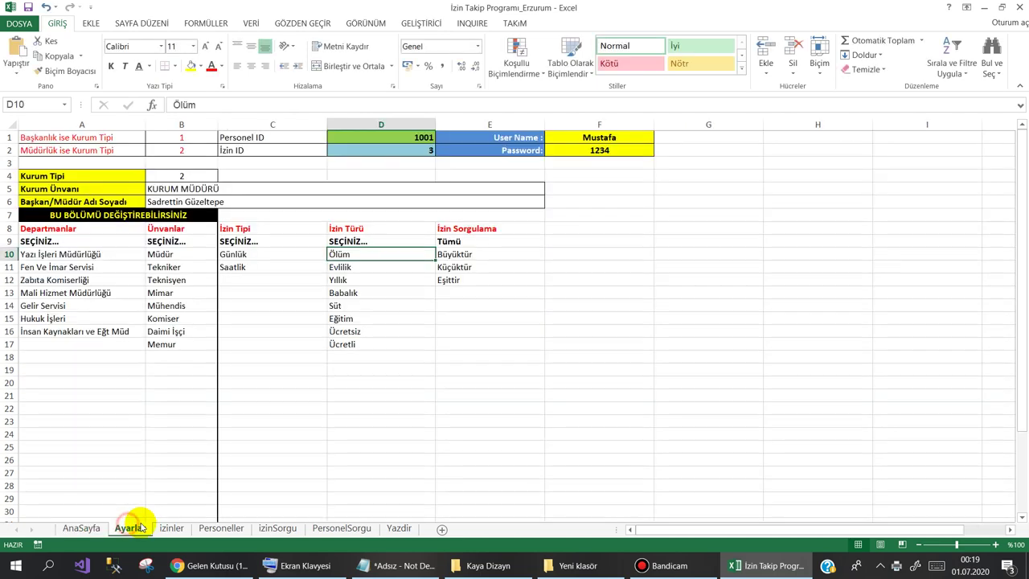
pyautogui.click(161, 276)
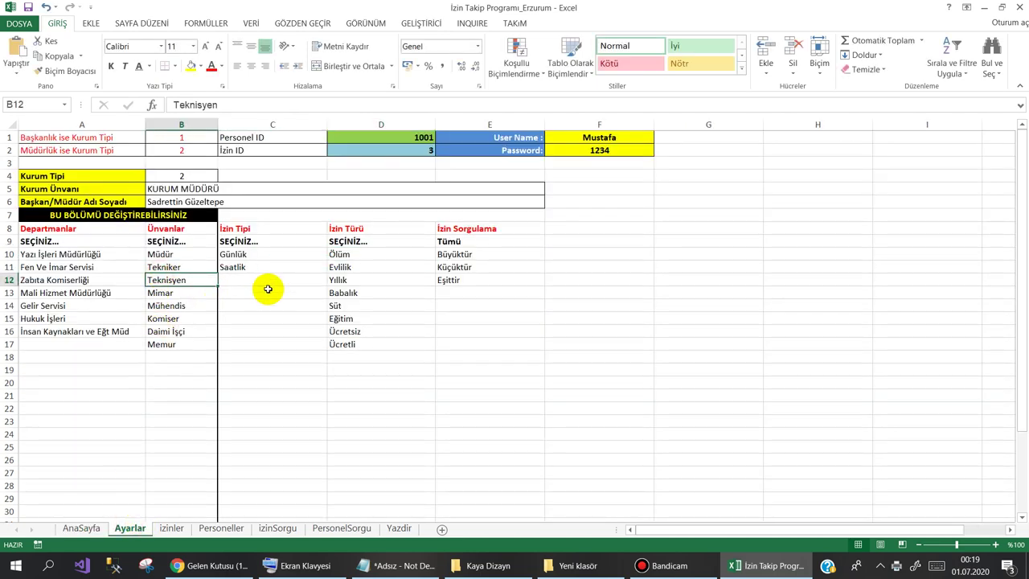
pyautogui.moveTo(97, 253); pyautogui.dragTo(169, 344)
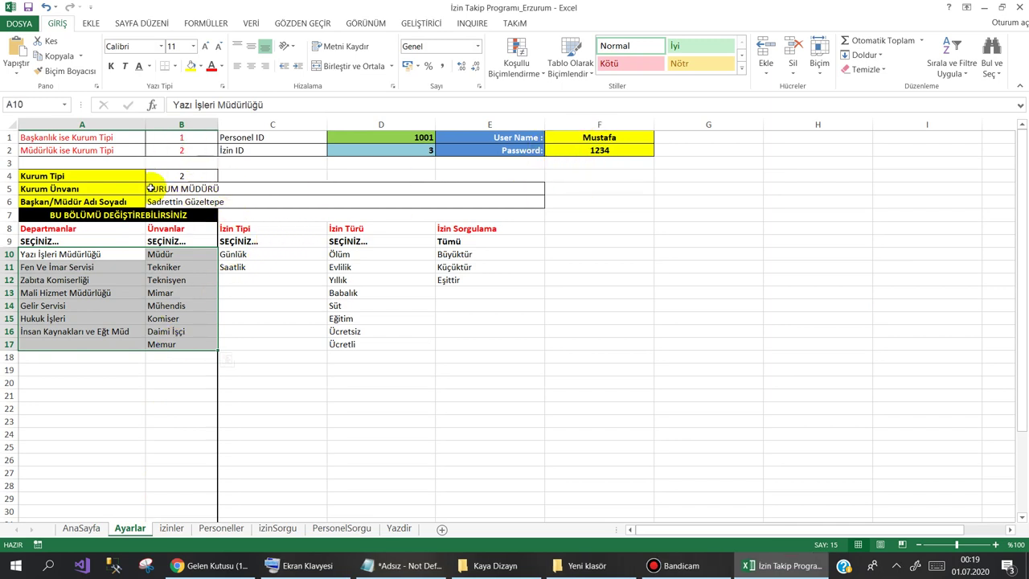
pyautogui.click(72, 530)
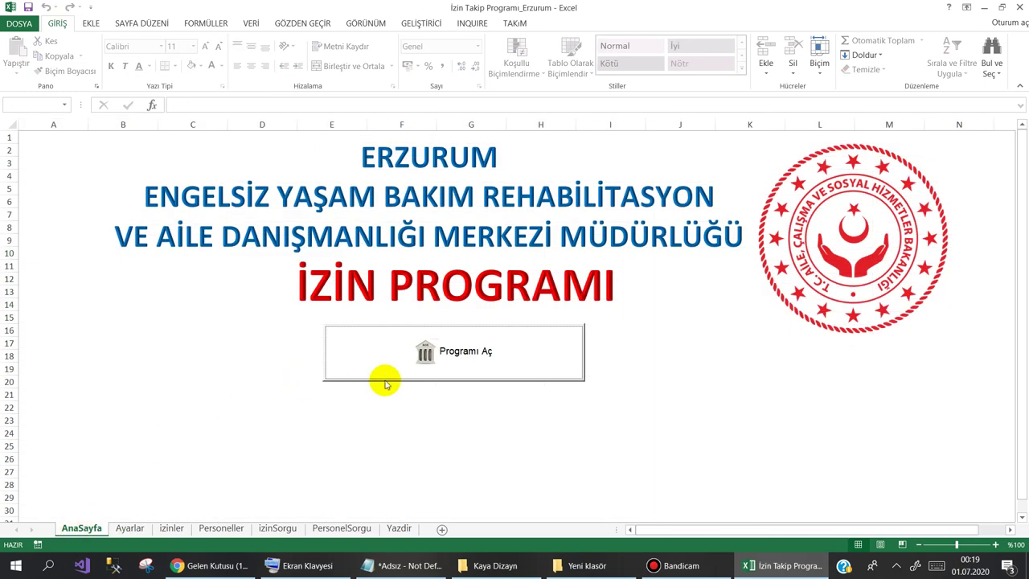
# - Open the leave program, save the records, and check the employee's remaining leave in Personel Listesi
pyautogui.click(474, 351)
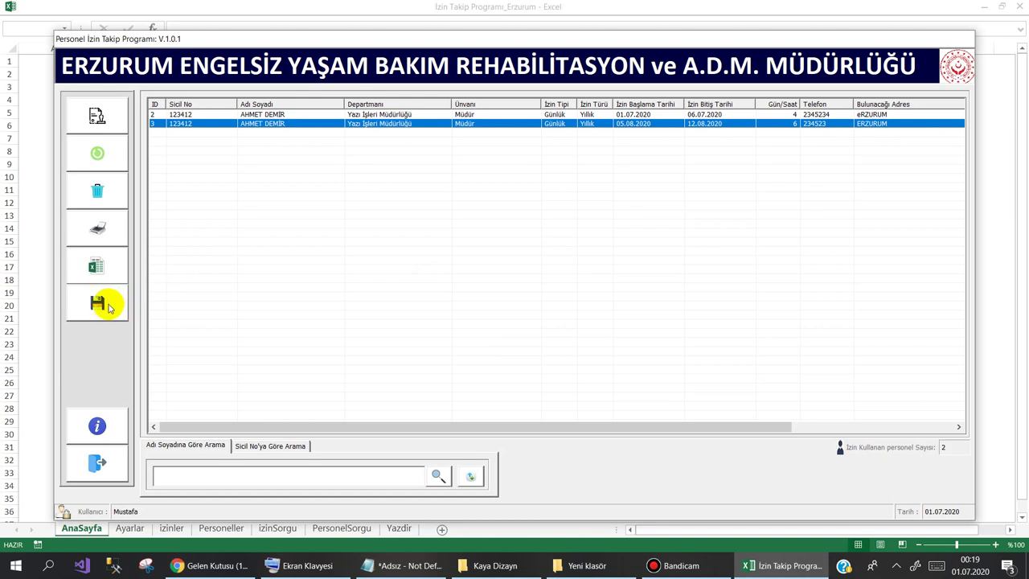
pyautogui.click(108, 306)
pyautogui.click(691, 304)
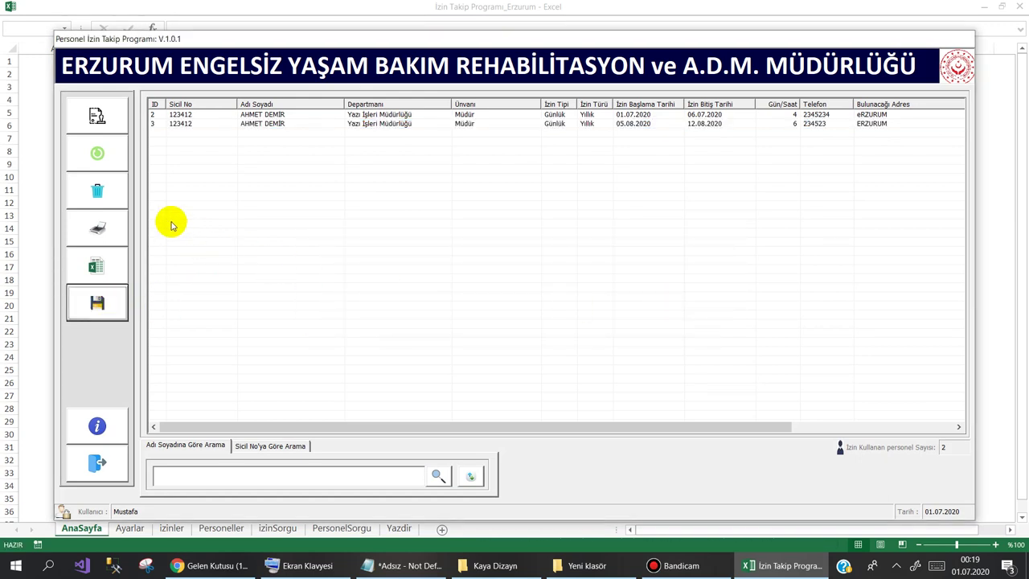
pyautogui.click(175, 124)
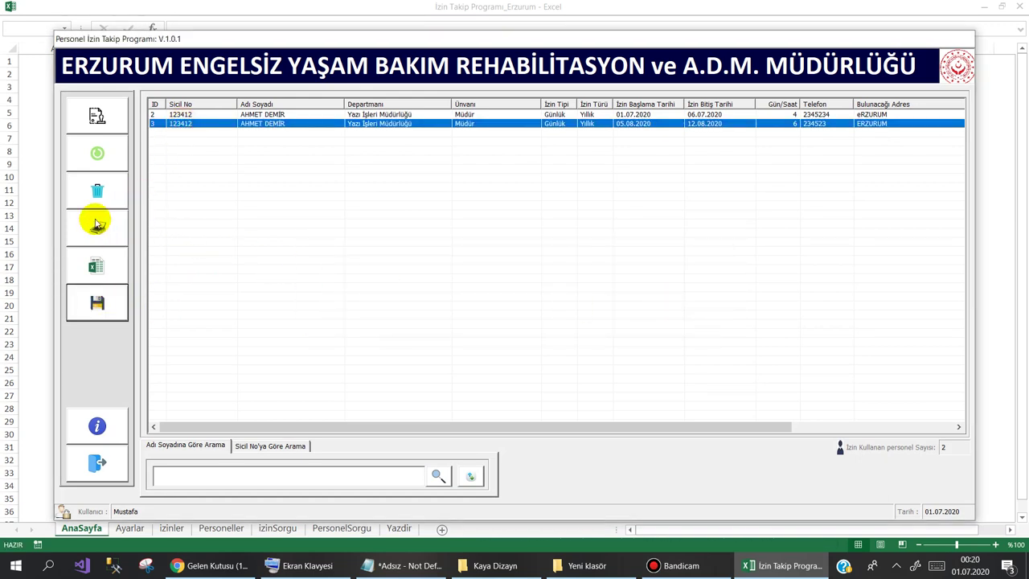
pyautogui.click(104, 111)
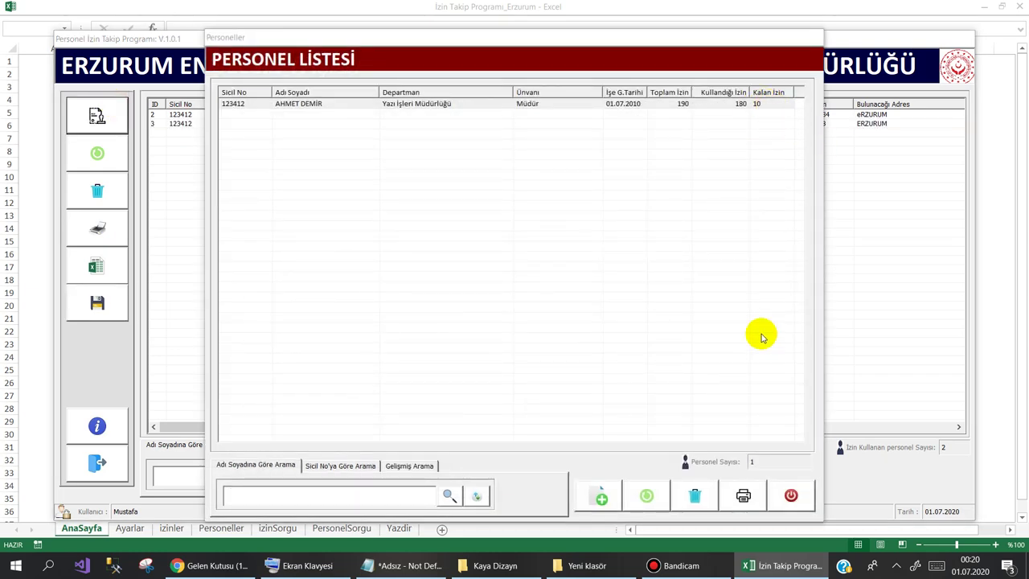
pyautogui.press('Escape')
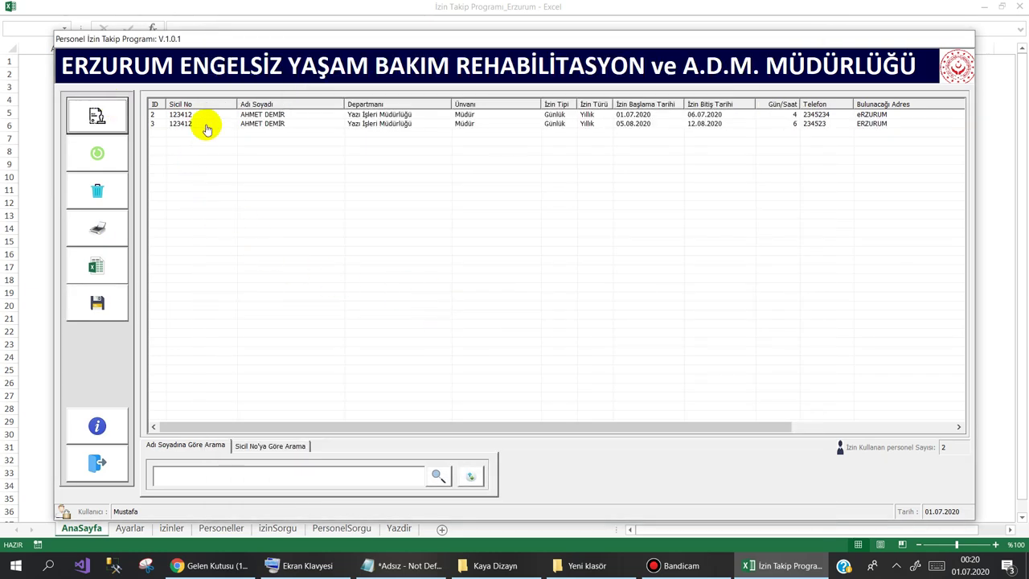
# - Delete the leave record with ID 3 and check the employee's remaining leave
pyautogui.click(206, 124)
pyautogui.click(98, 193)
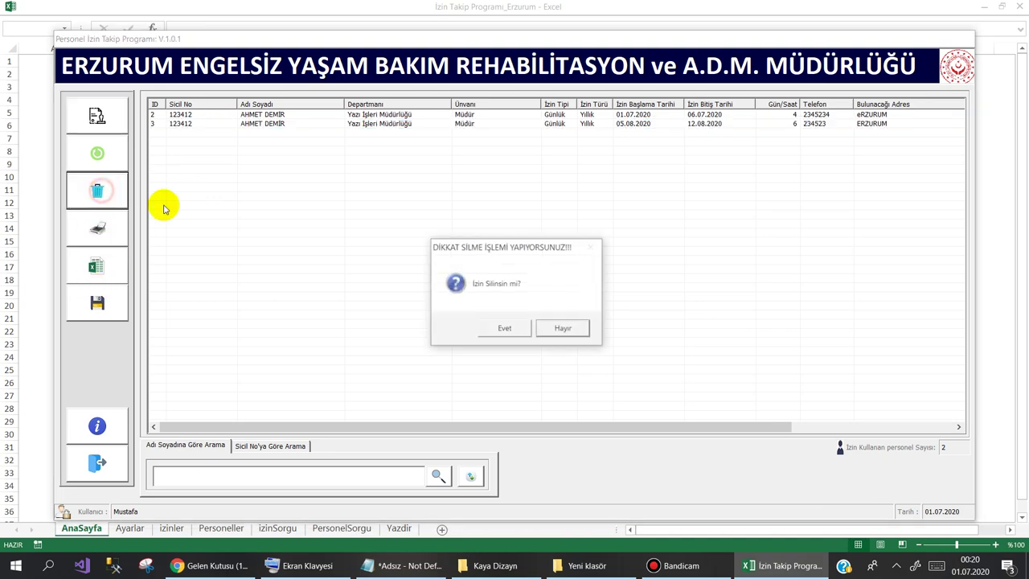
pyautogui.click(502, 328)
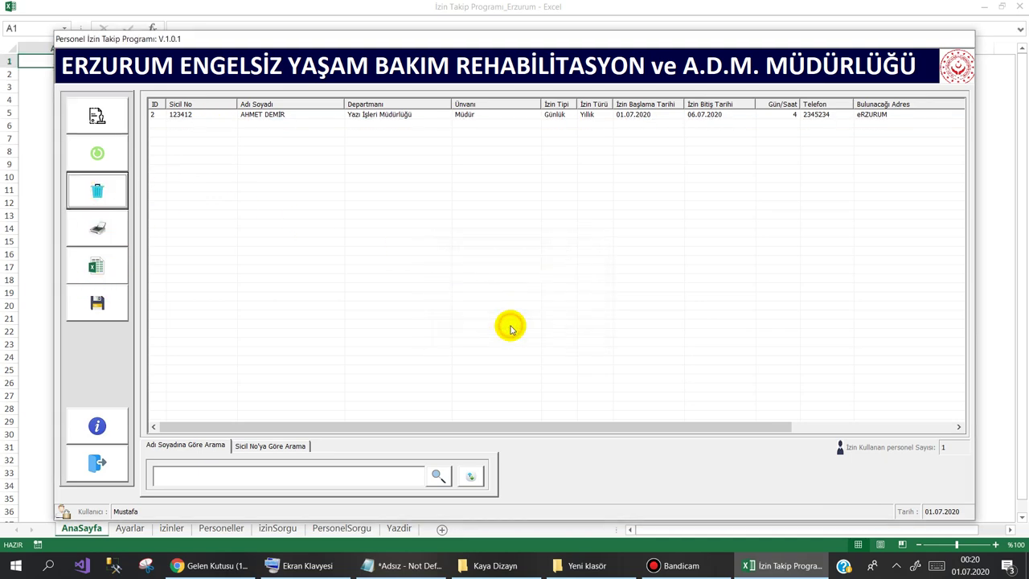
pyautogui.click(97, 115)
pyautogui.click(763, 108)
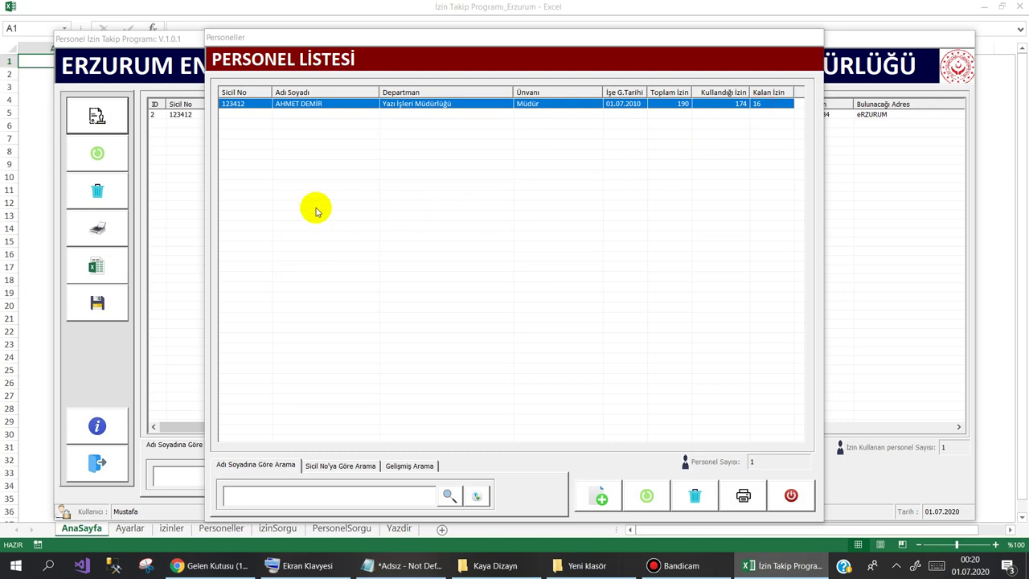
pyautogui.click(259, 114)
# - Delete the other leave record and verify the remaining leave is back to 20 days
pyautogui.click(96, 191)
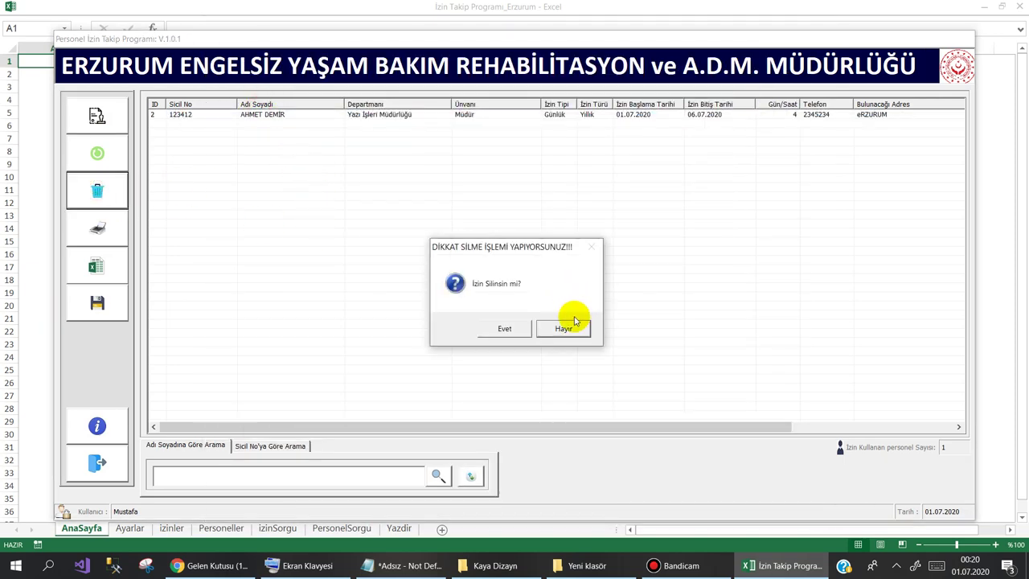
pyautogui.click(500, 326)
pyautogui.click(93, 113)
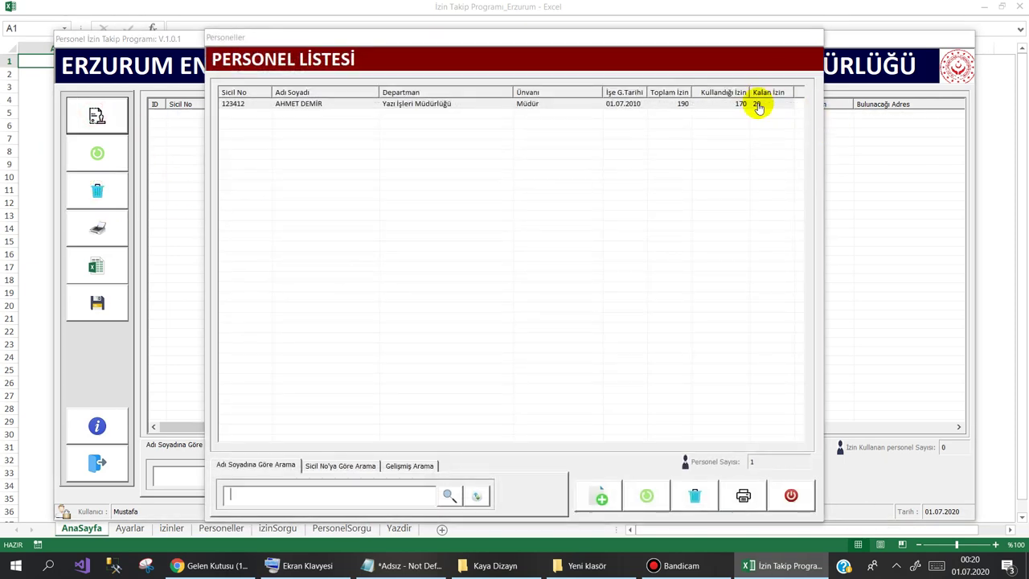
pyautogui.click(760, 109)
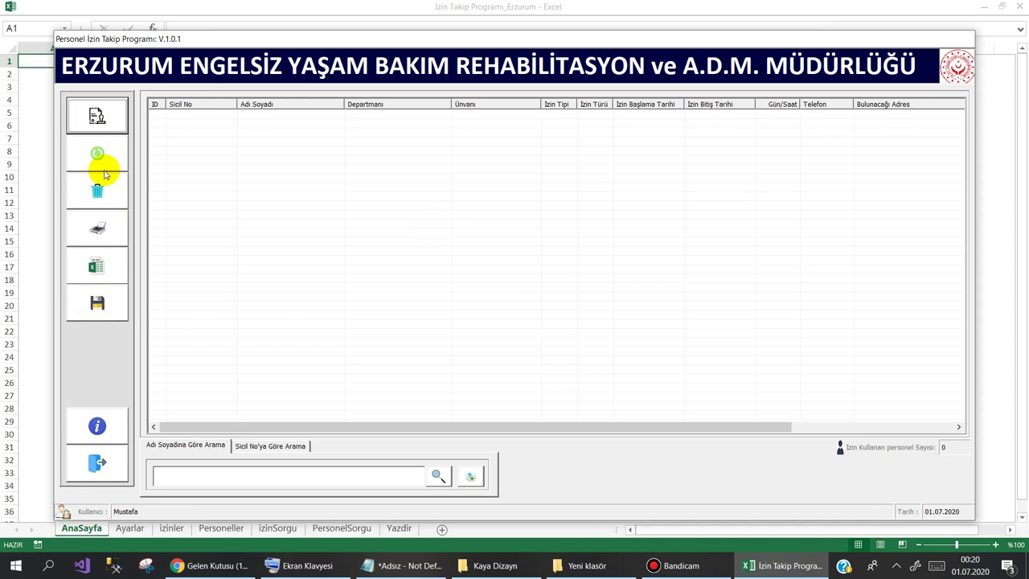
pyautogui.click(100, 112)
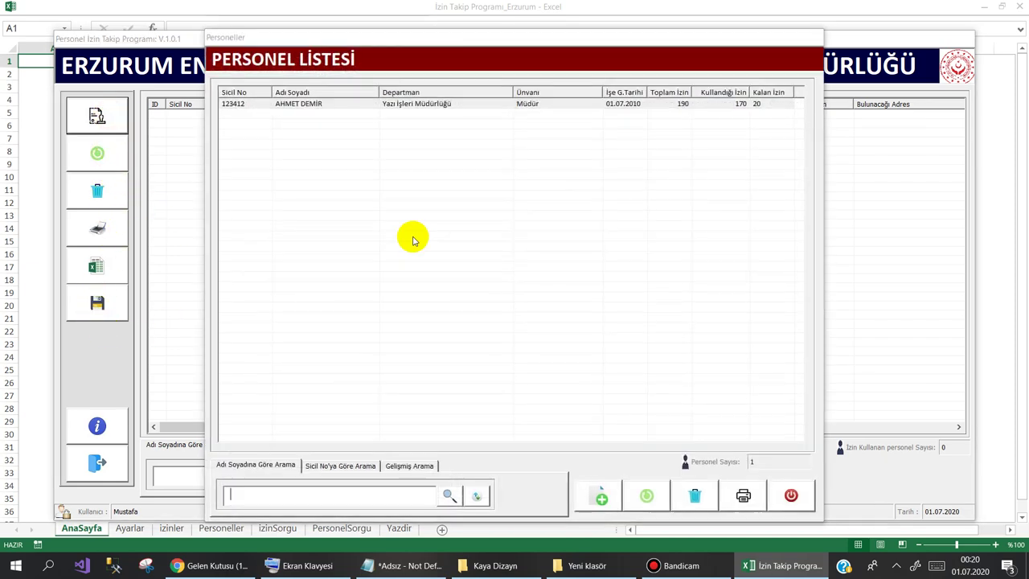
# - Save the changes and show the Program Hakkında information
pyautogui.click(98, 303)
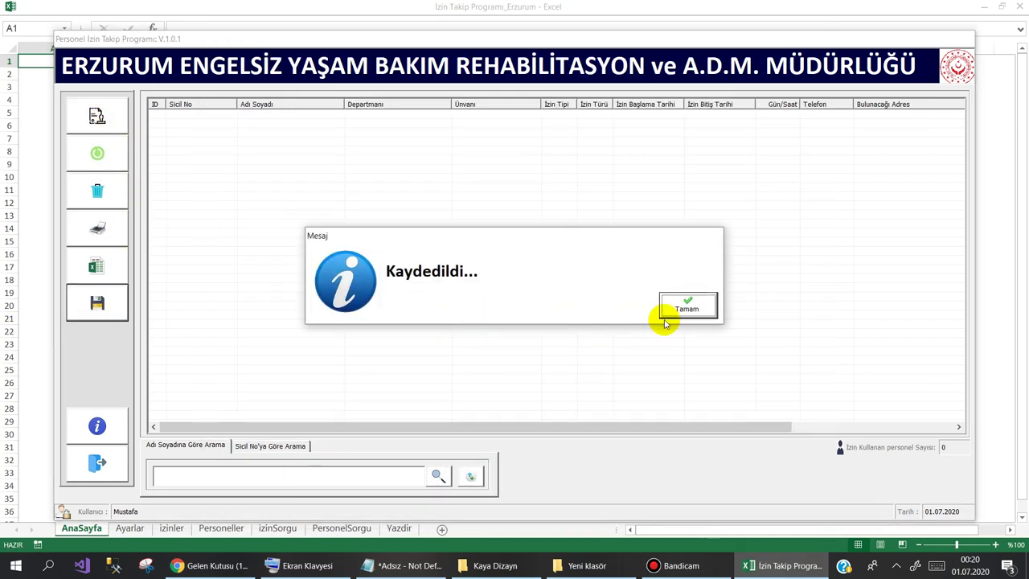
pyautogui.click(667, 310)
pyautogui.click(98, 423)
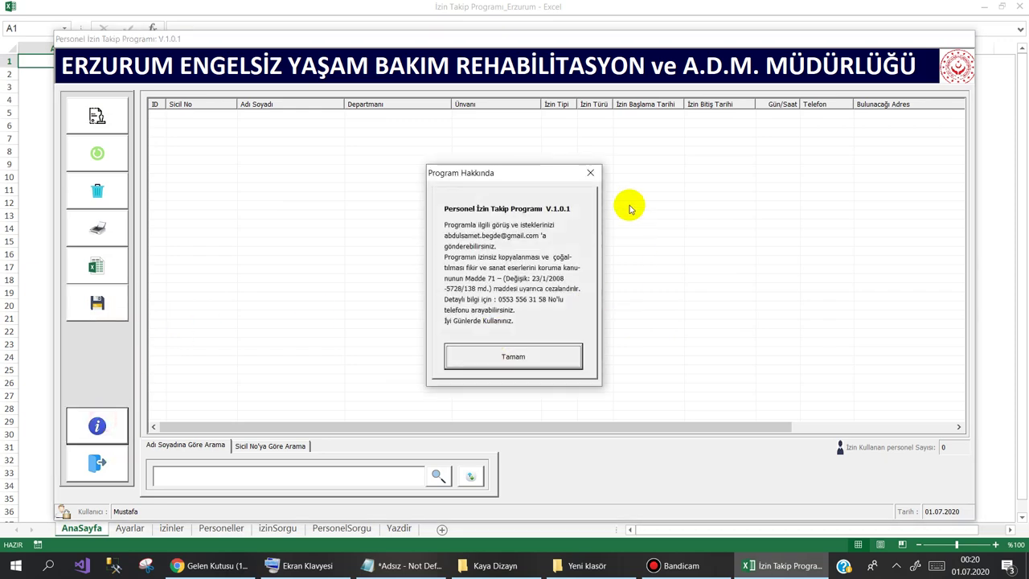
# - Dismiss the About box, then exit the leave program, confirming Evet to close its workbook
pyautogui.click(512, 354)
pyautogui.click(115, 464)
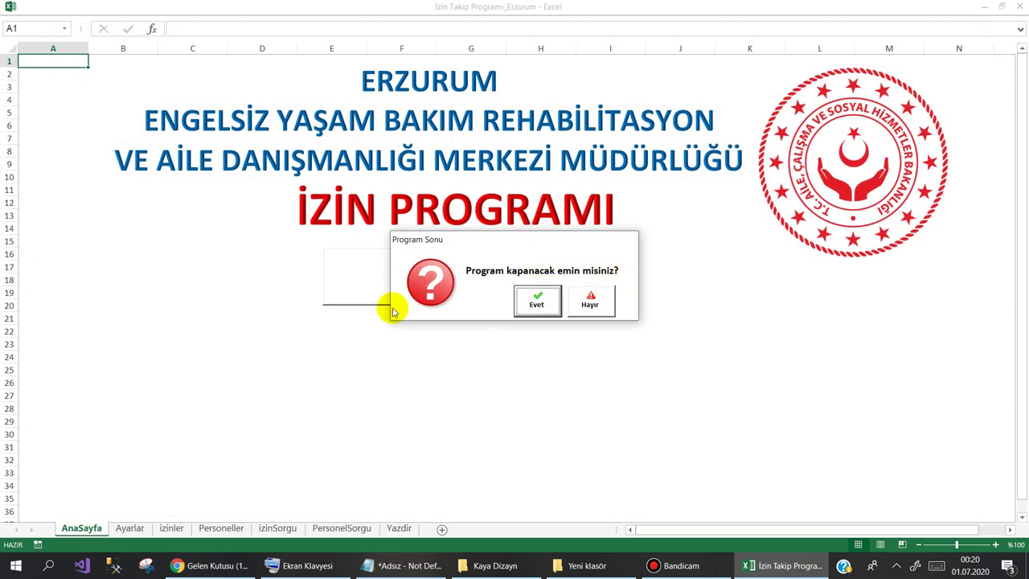
pyautogui.click(589, 304)
pyautogui.click(92, 468)
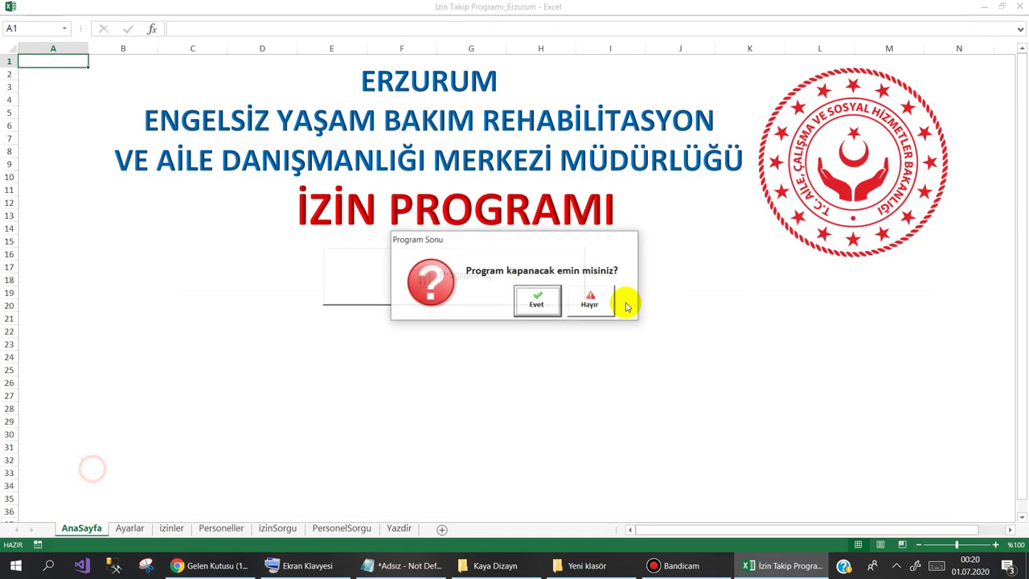
pyautogui.click(537, 299)
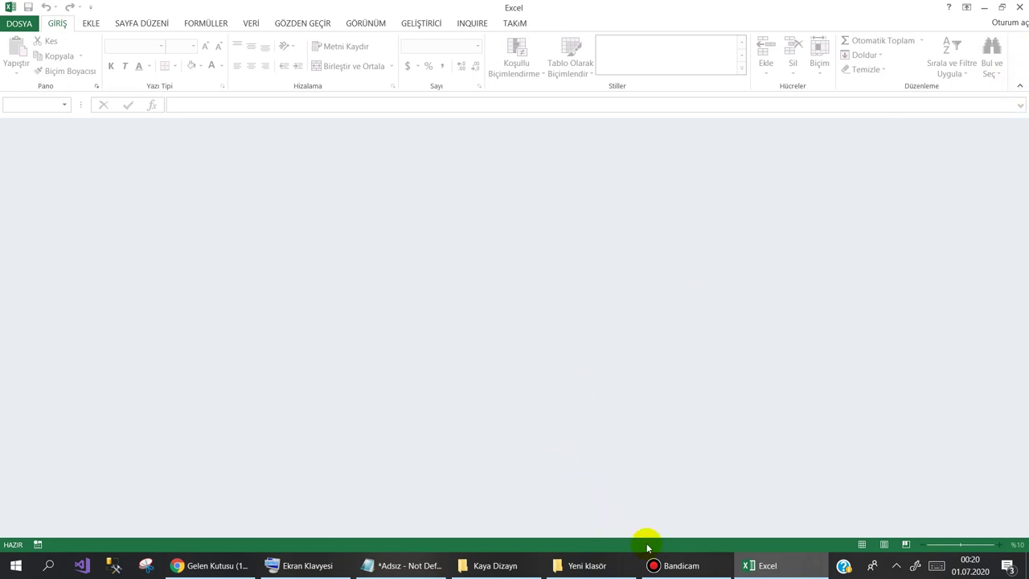
# - Bring up the Bandicam recorder window from the taskbar
pyautogui.click(661, 566)
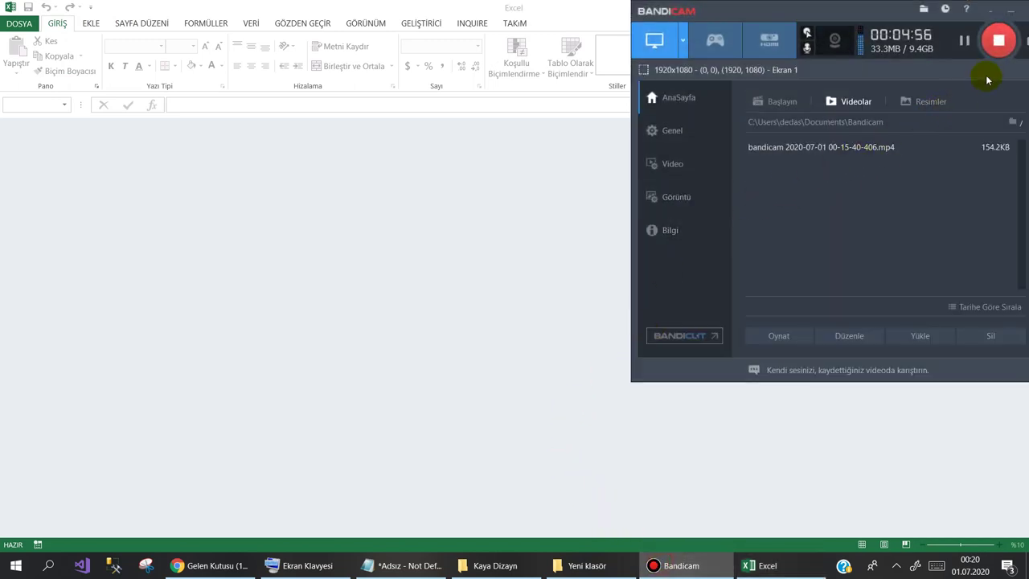